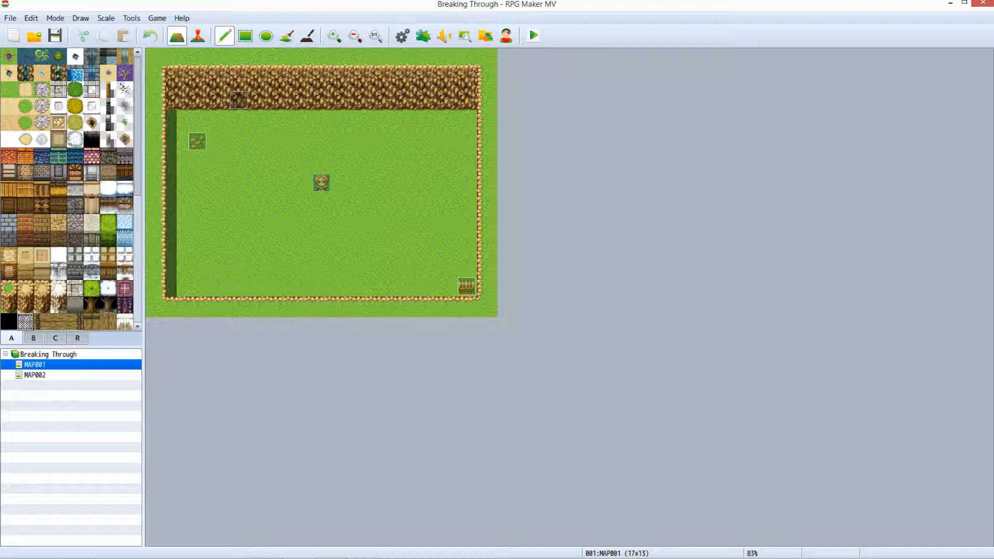
Raise the item database maximum to 8 and create item 0007 as Torch with icon 213
key("F9")
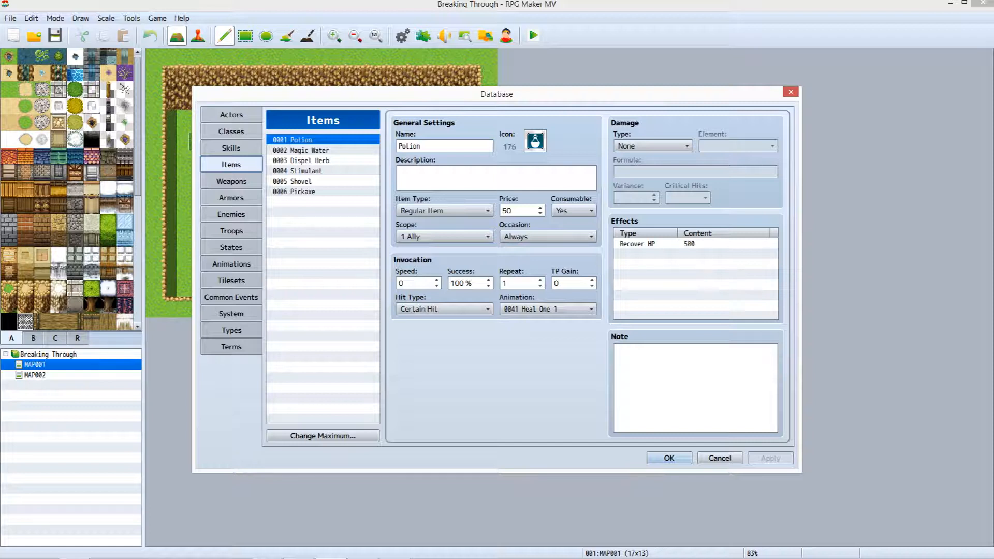
left_click(323, 435)
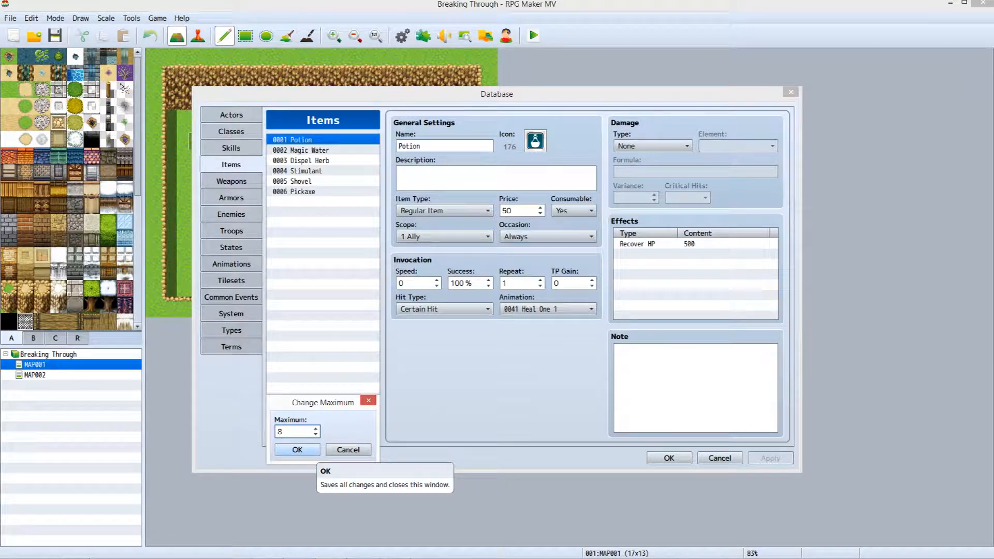
left_click(297, 449)
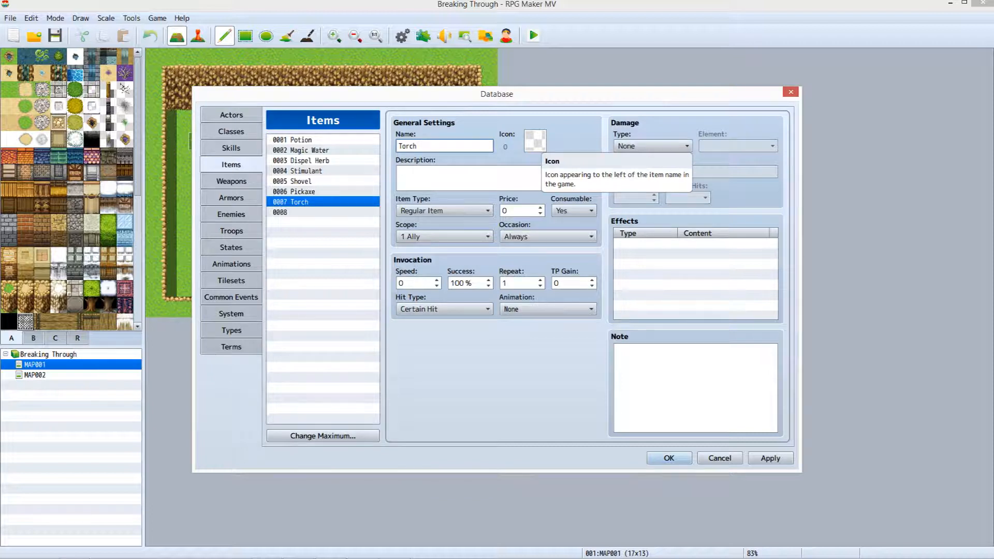
double_click(534, 141)
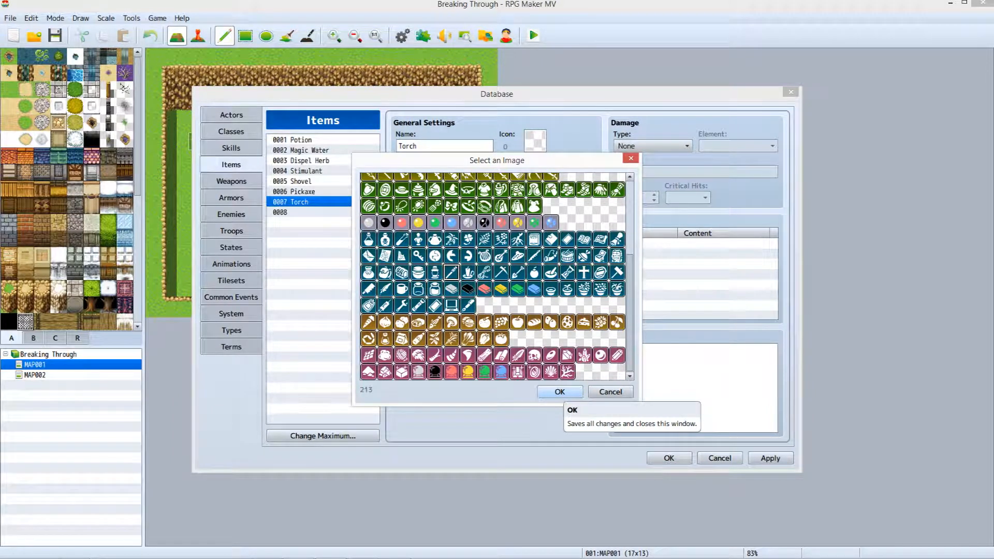
left_click(559, 391)
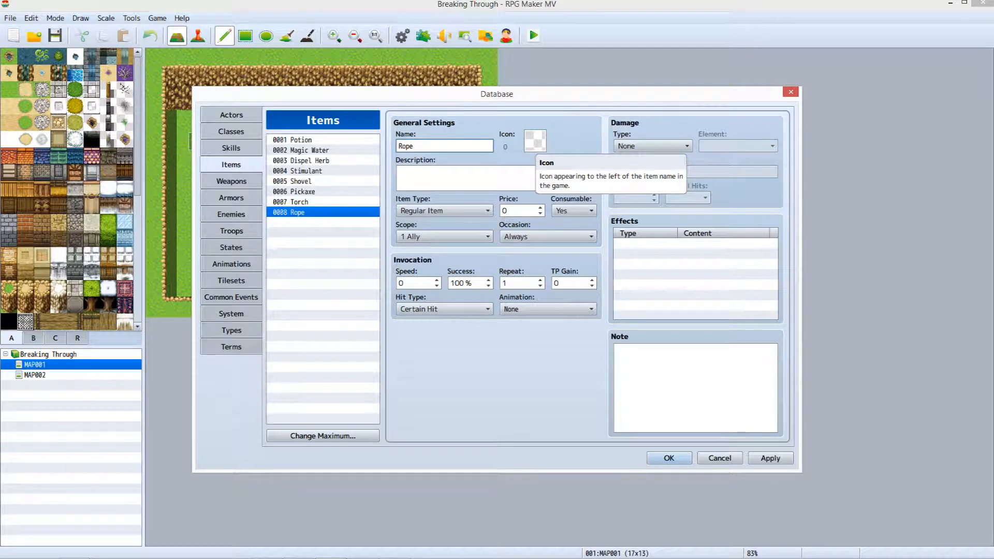
Define item 0008 Rope with icon 215, description "This rope looks strong enough for climbing", type Key Item and scope None
double_click(535, 140)
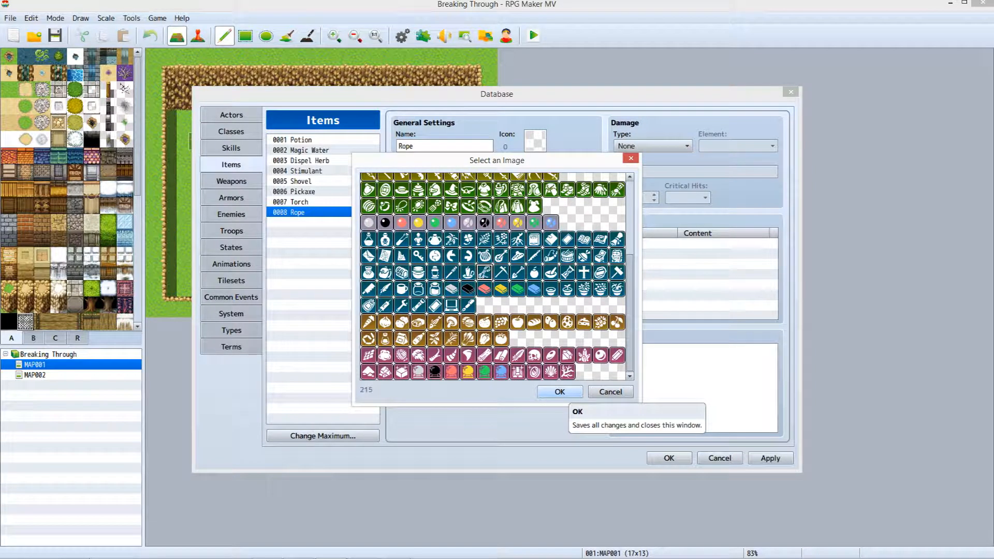
left_click(559, 392)
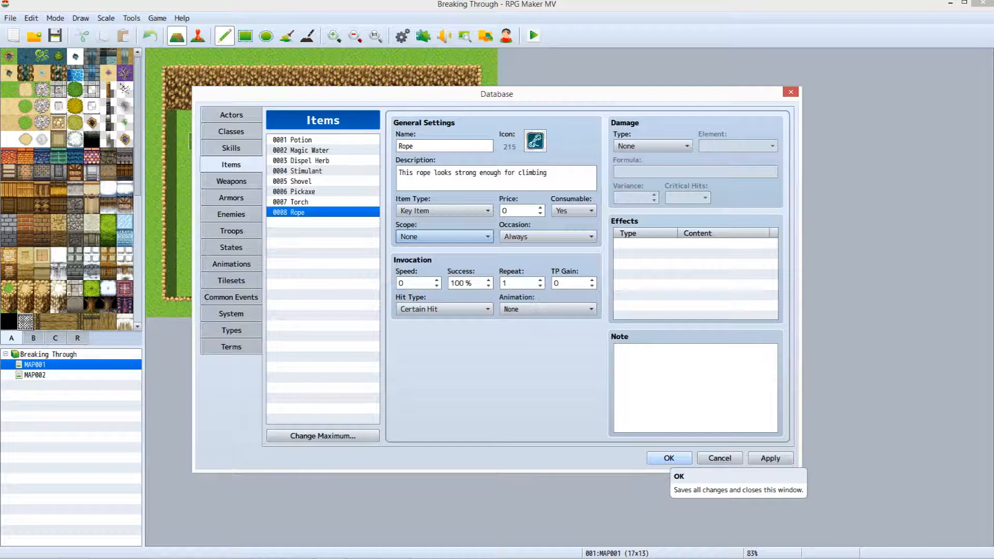
left_click(669, 458)
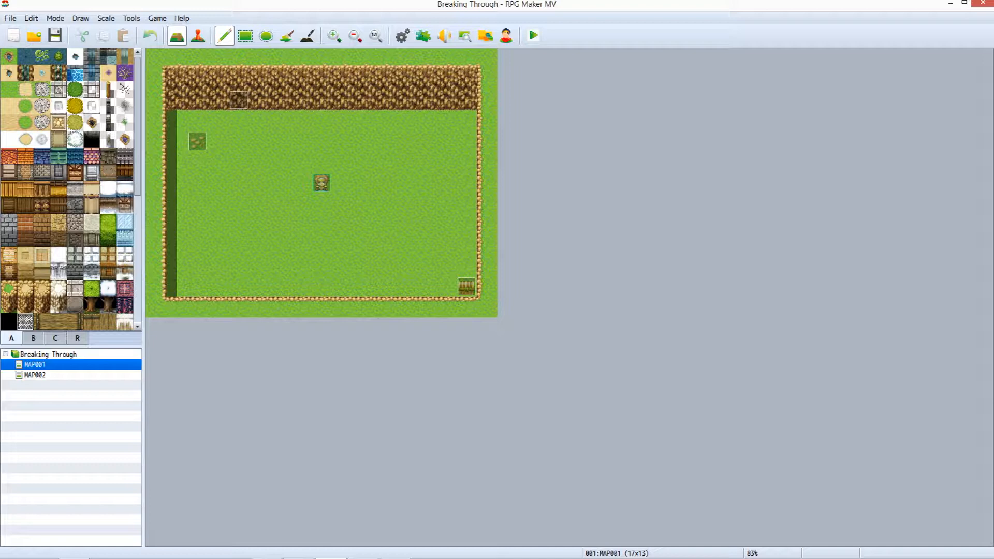
Create MAP003 as a tree-lined clearing with an opening in its west cliff, and cut a matching exit in MAP001's east cliff
left_click(35, 374)
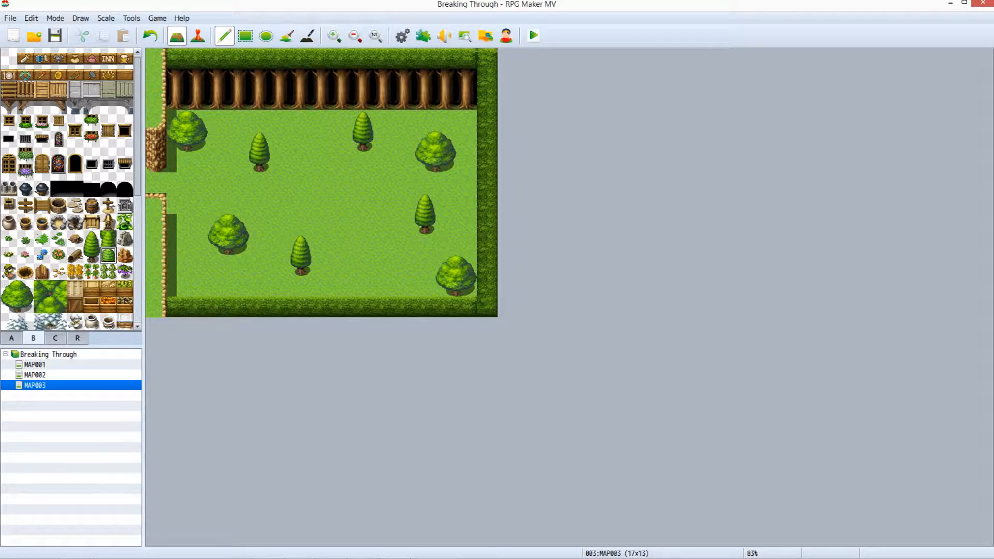
left_click(35, 364)
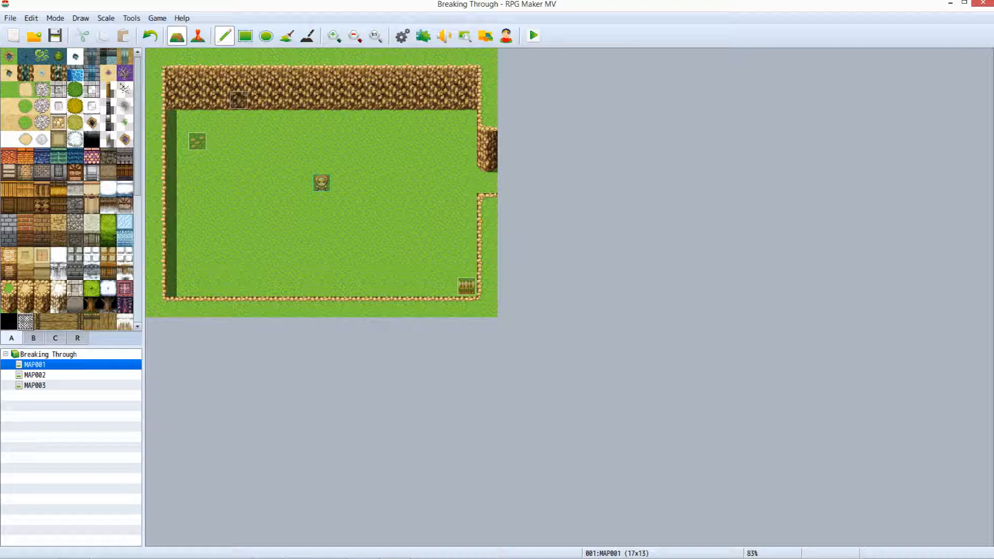
Create a transfer event at (16,6) on MAP001 leading to MAP003 (1,6) with direction Right
key("F6")
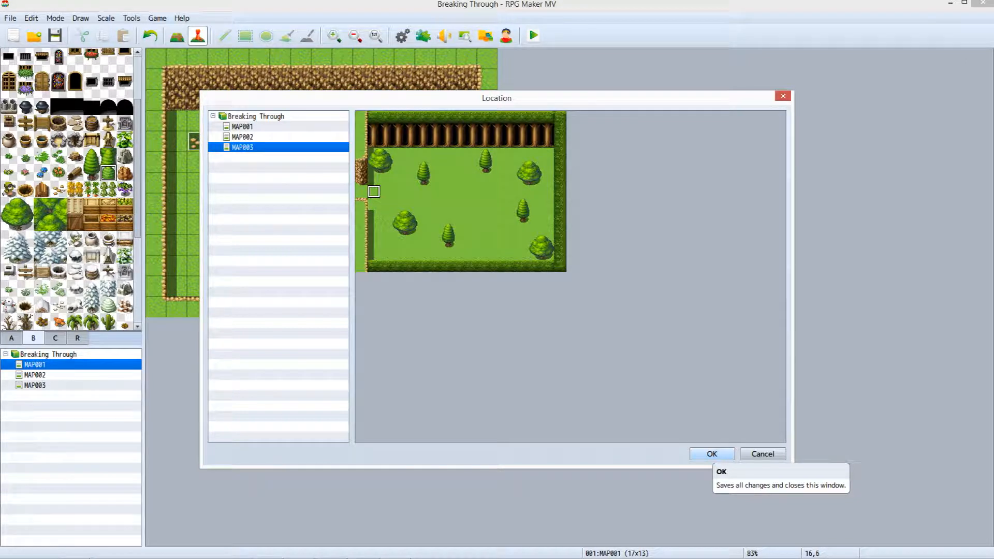
left_click(712, 453)
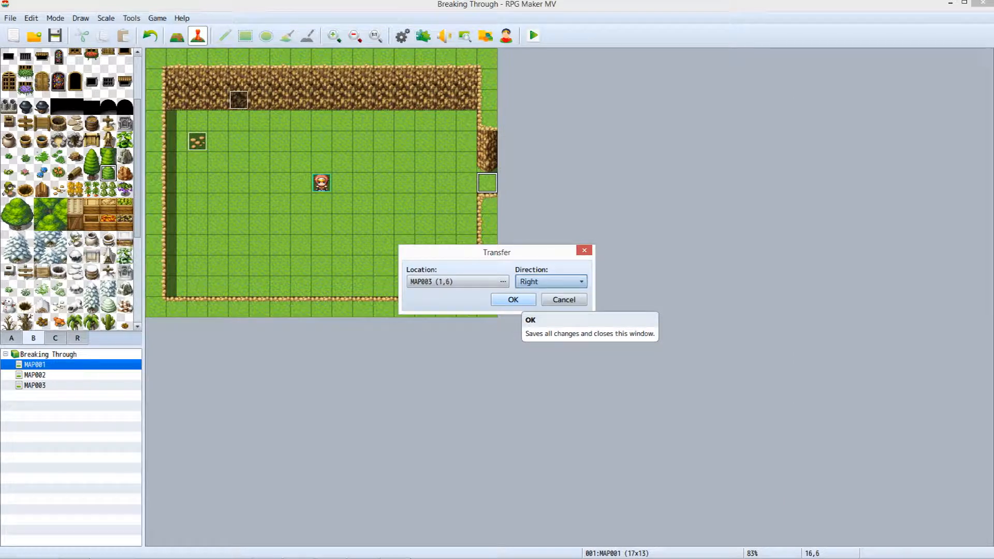
left_click(513, 300)
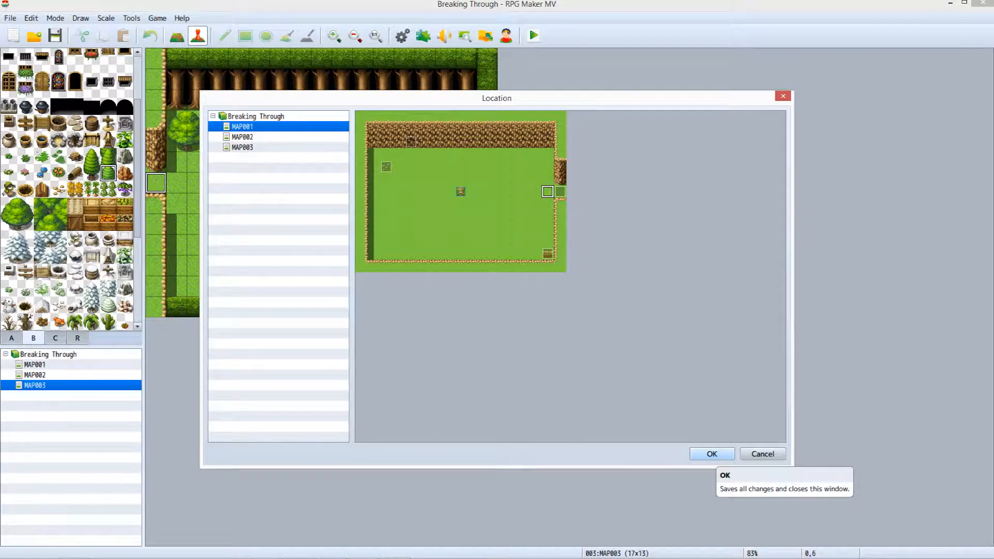
Create a return transfer event at (0,6) on MAP003 leading to MAP001 (15,6) with direction Left
left_click(711, 454)
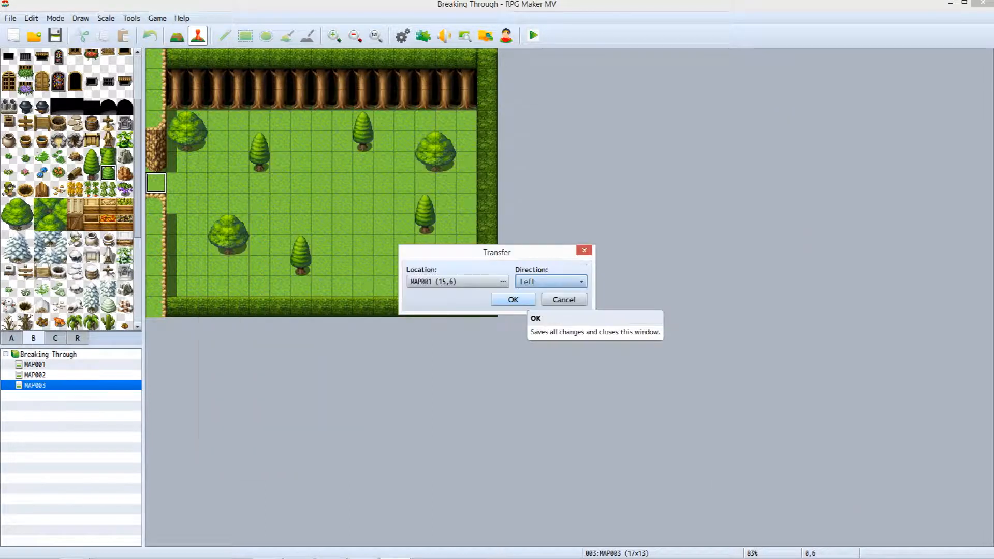
left_click(513, 299)
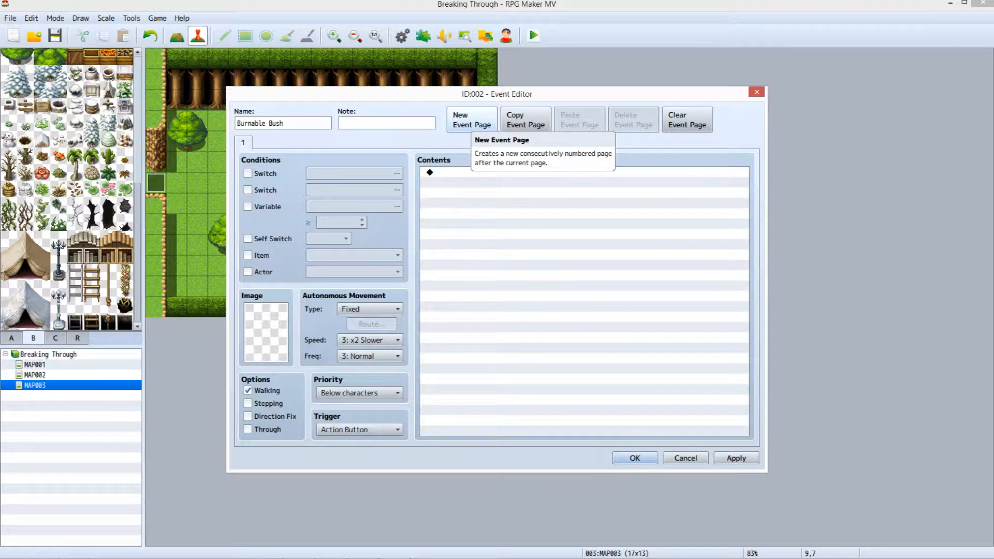
Add a second page to the Burnable Bush event and set page 1's image to the round green bush from Tileset B
left_click(472, 125)
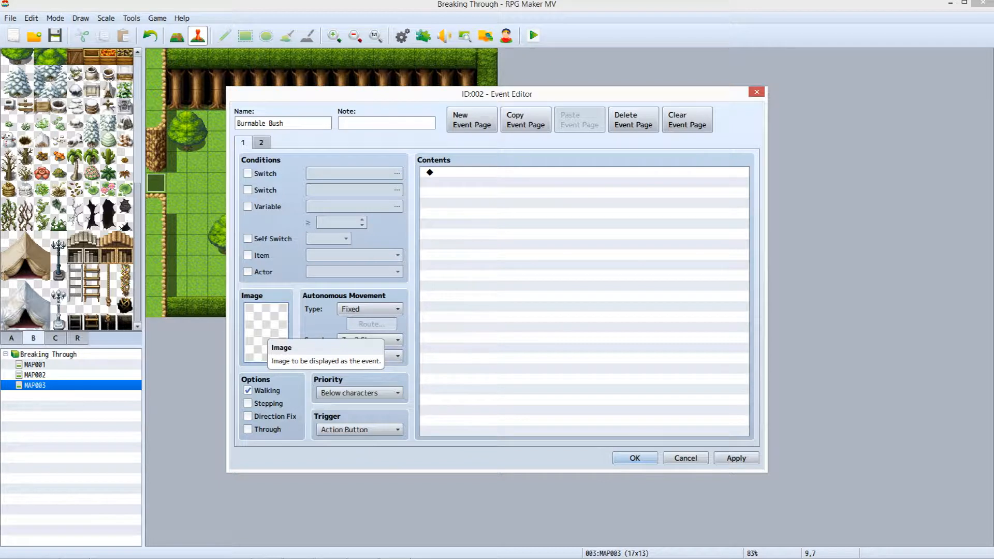
double_click(265, 331)
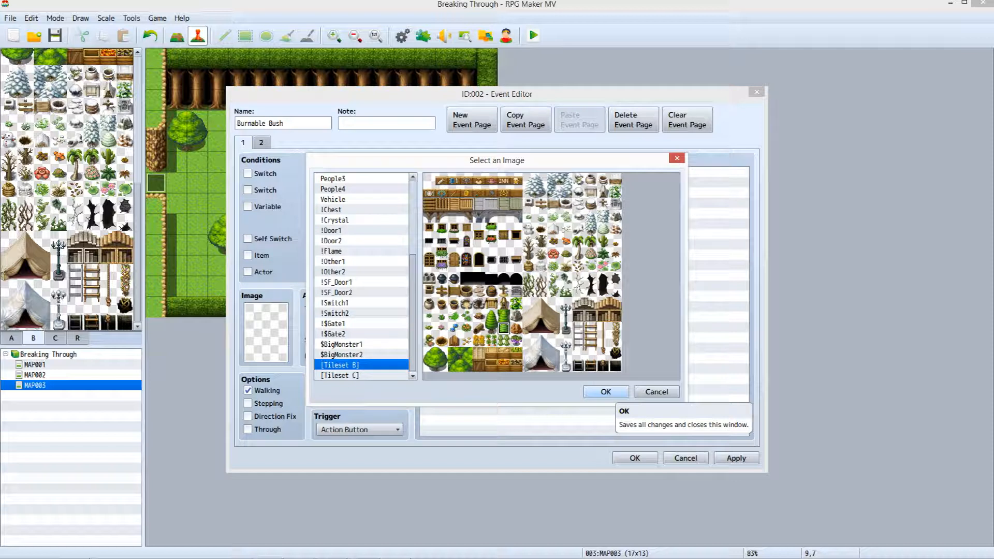
left_click(606, 392)
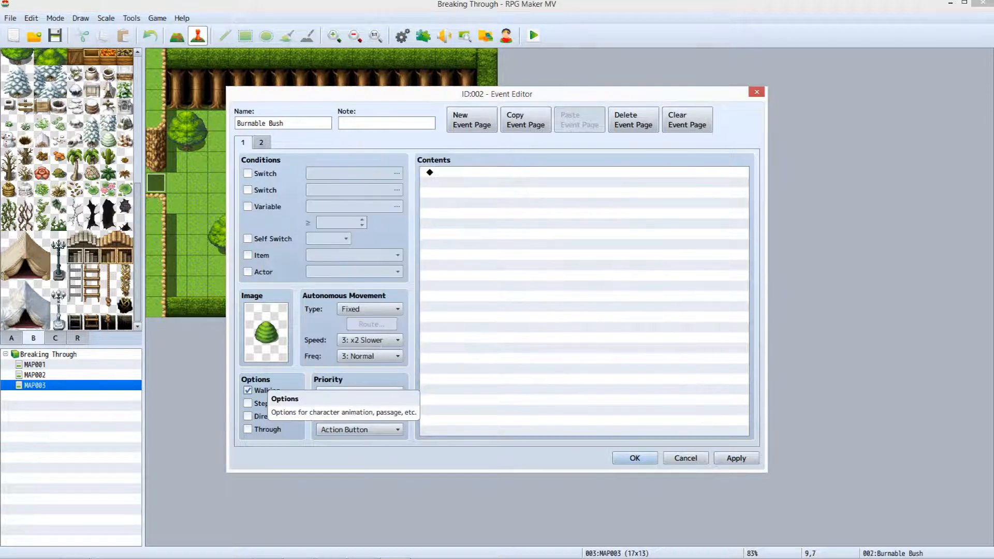
Configure page 1 with Walking off, Direction Fix on, priority Same as characters, and a party-has-Torch condition that turns Self Switch A on
left_click(248, 391)
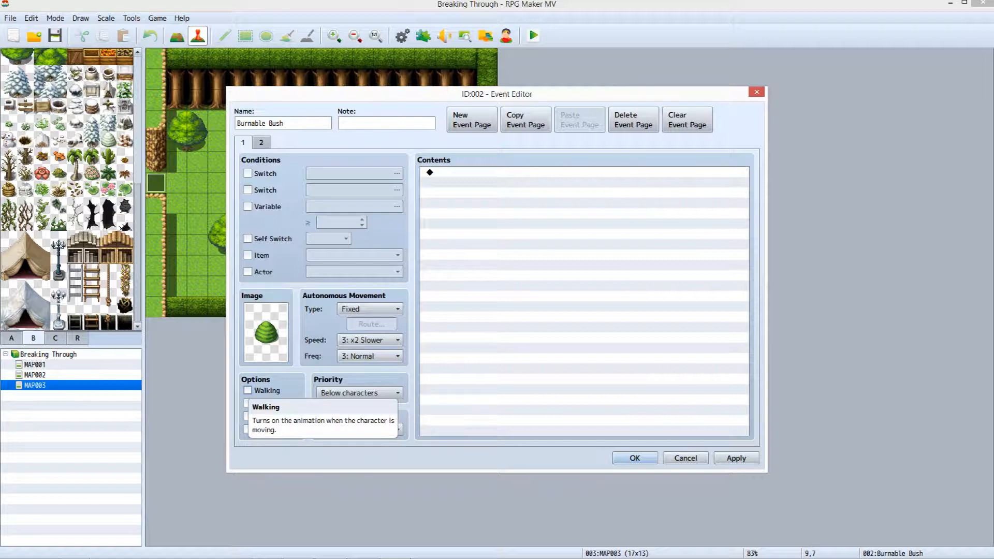
left_click(248, 416)
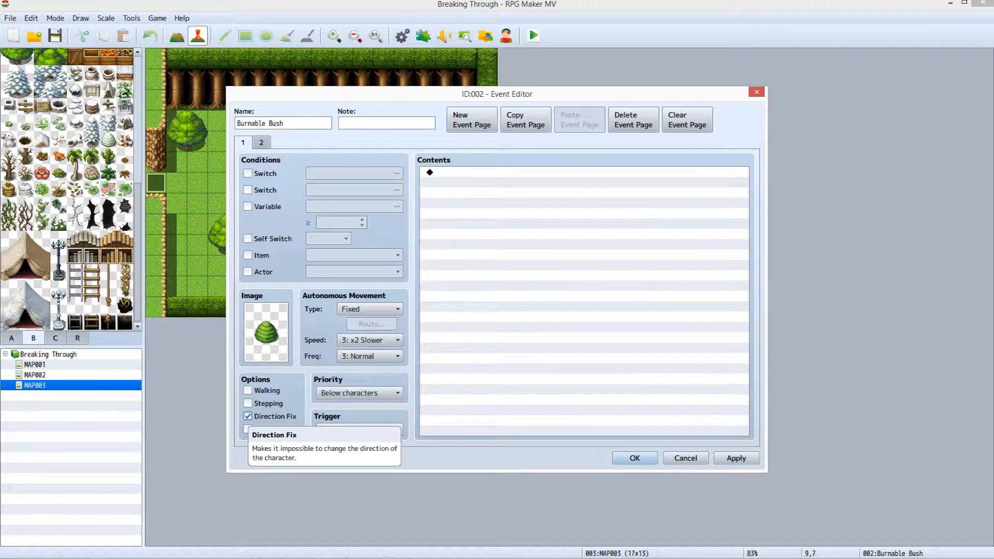
scroll(377, 393, "down", 1)
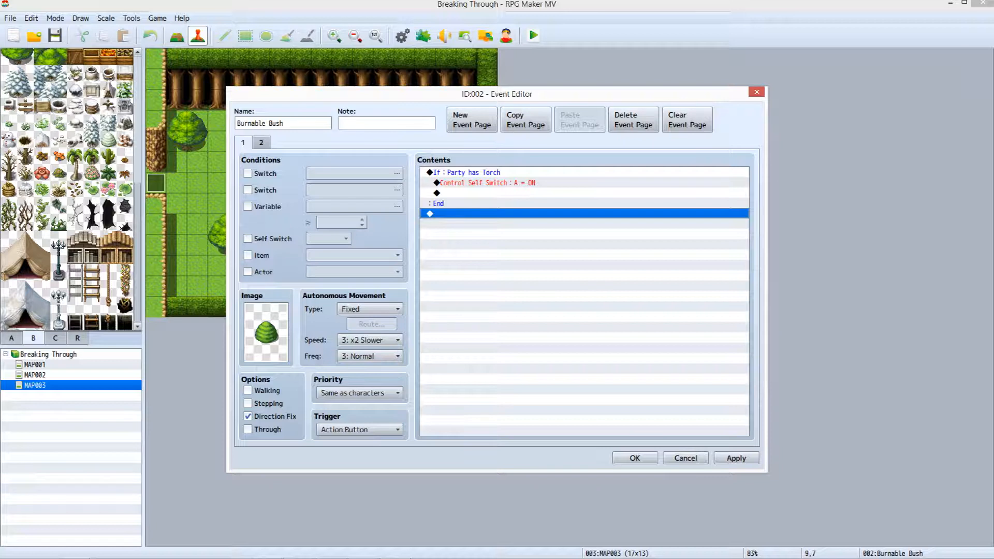
Add a third page to the Burnable Bush event and make page 2 require Self Switch A
left_click(471, 125)
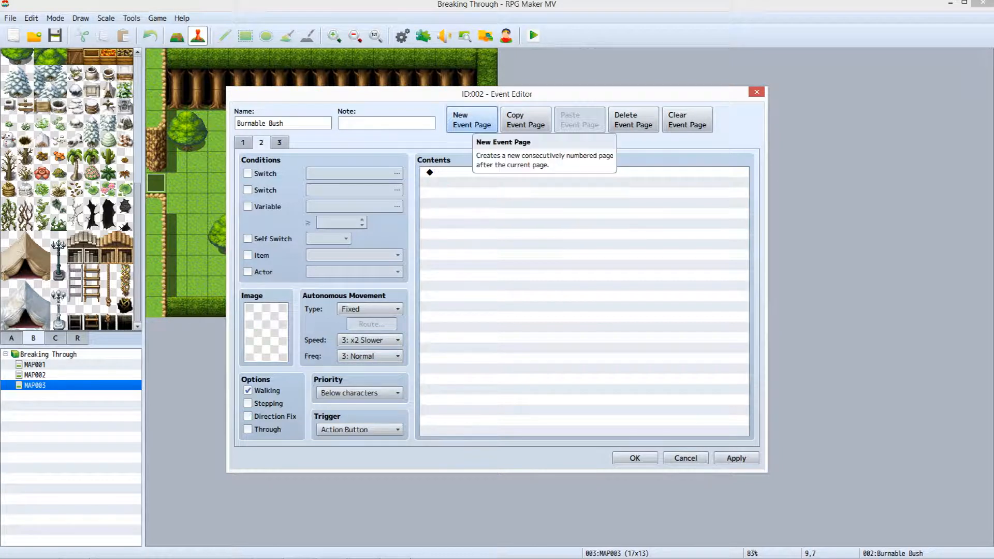
left_click(735, 458)
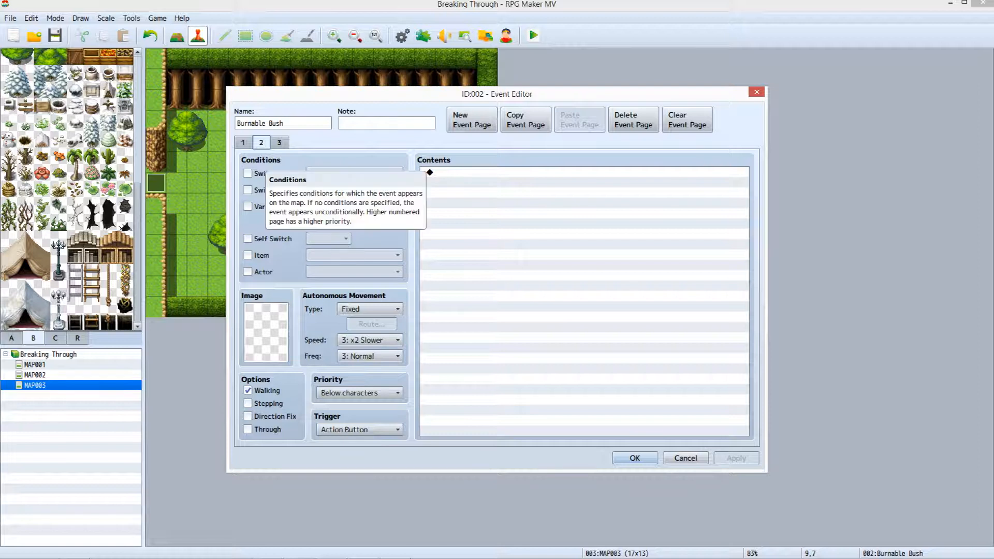
left_click(248, 239)
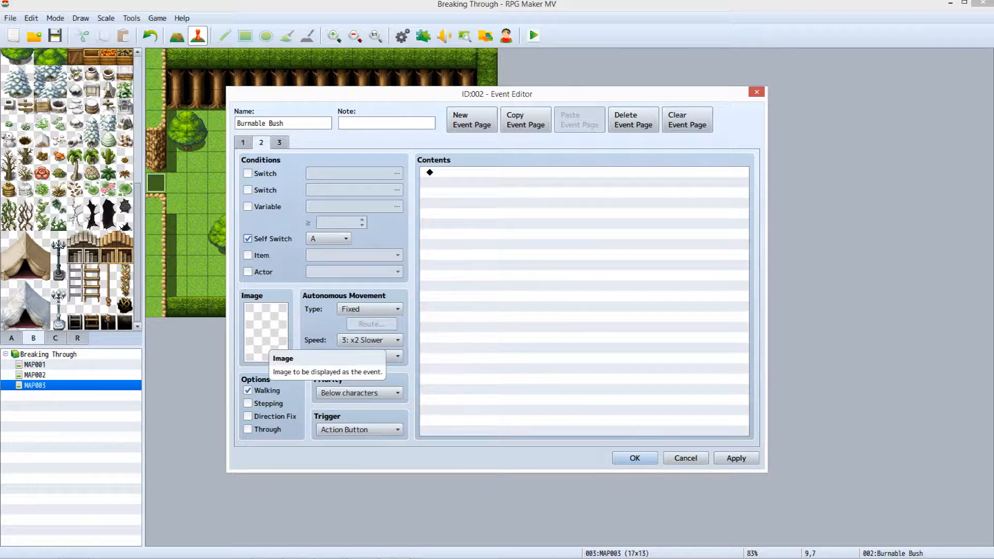
Set page 2's image to the first large orange fire sprite in the !Flame set
double_click(266, 339)
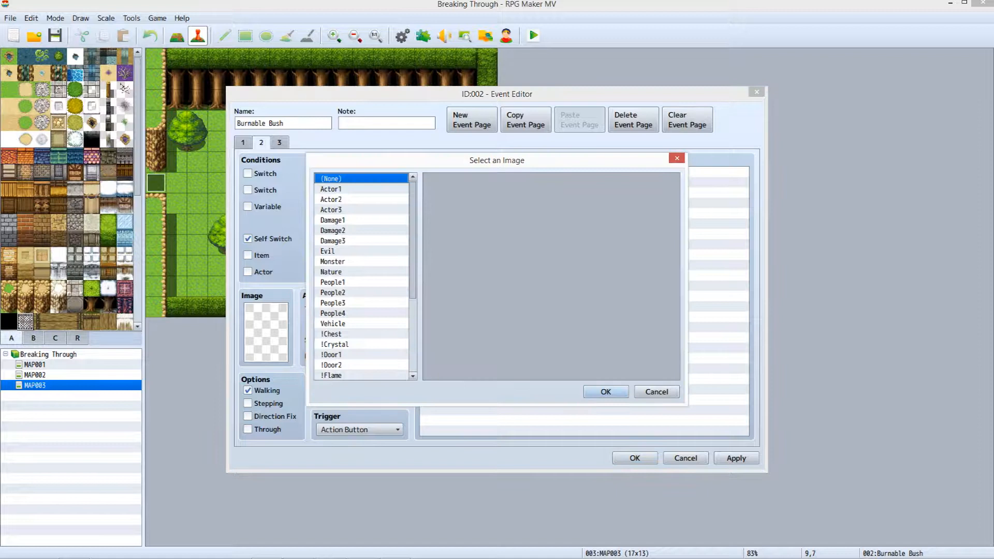
left_click(360, 375)
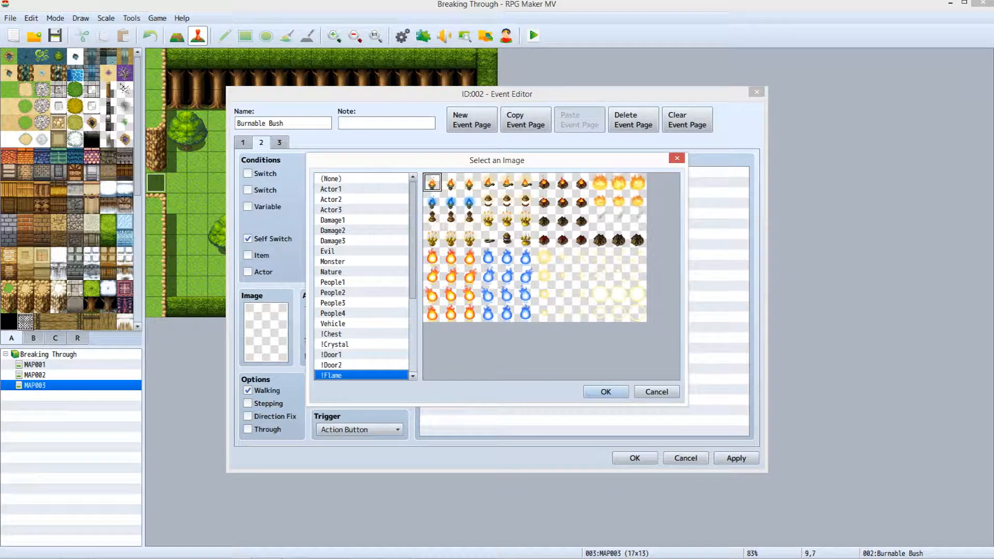
left_click(600, 183)
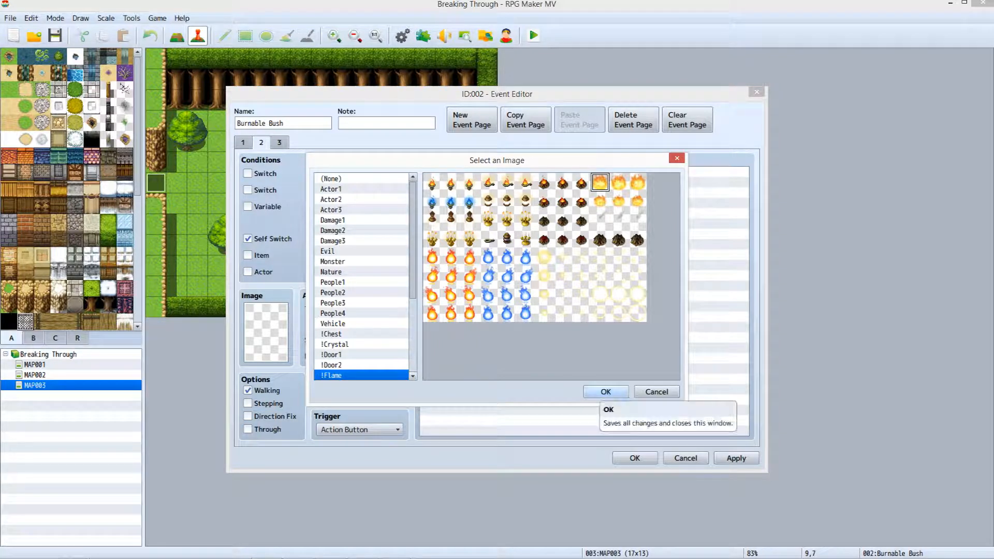
left_click(605, 391)
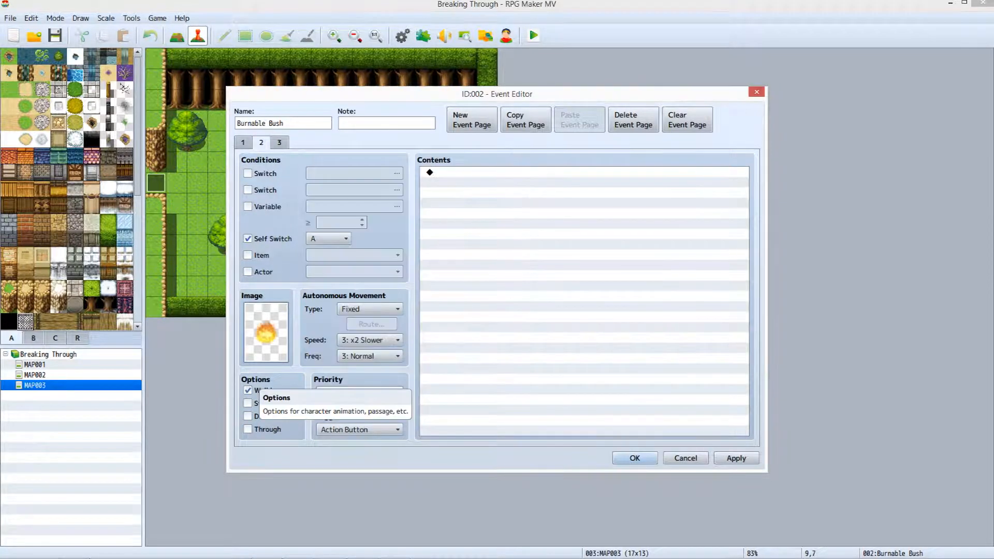
Configure page 2 with Walking off, Stepping on and trigger Autorun, and add the sound effect Fire2 (90, 100, 0)
left_click(248, 390)
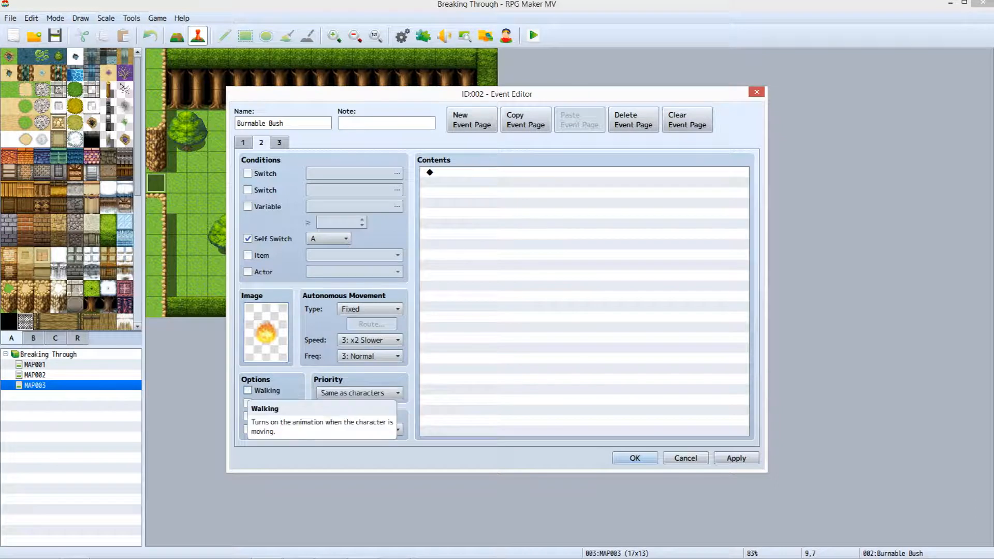
left_click(248, 403)
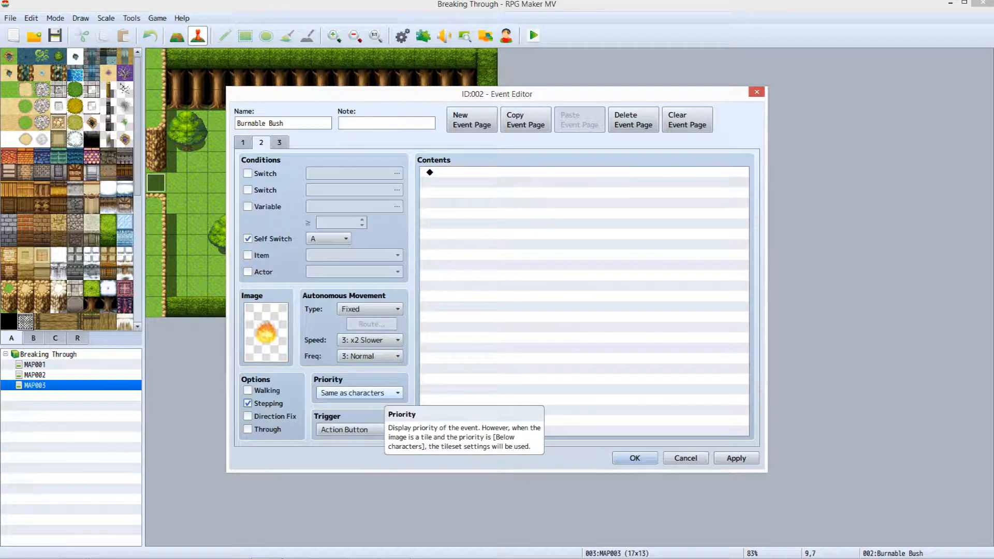
scroll(350, 430, "down", 3)
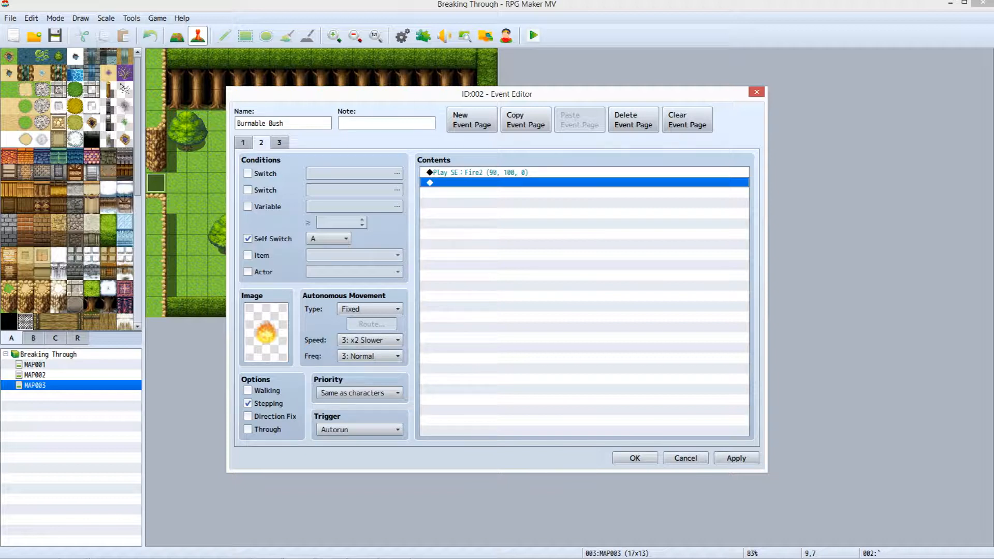
Add a 90-frame Wait to page 2 after the sound effect, followed by a command turning Self Switch B on
key("Return")
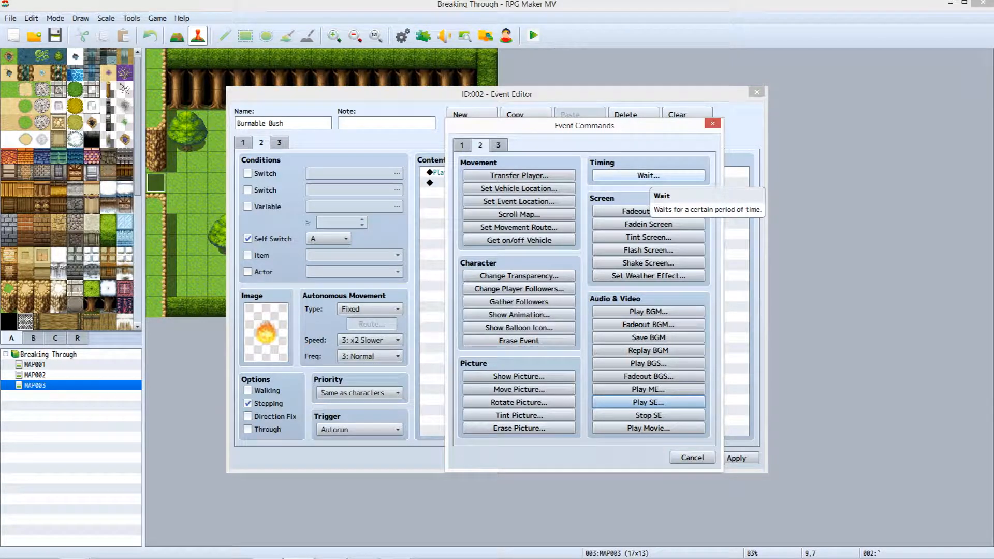
left_click(648, 176)
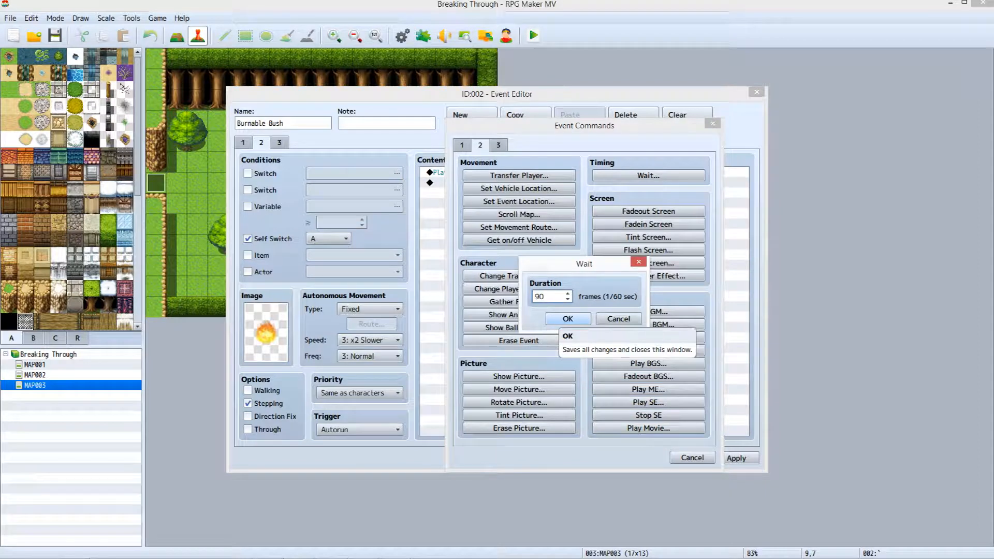
left_click(568, 318)
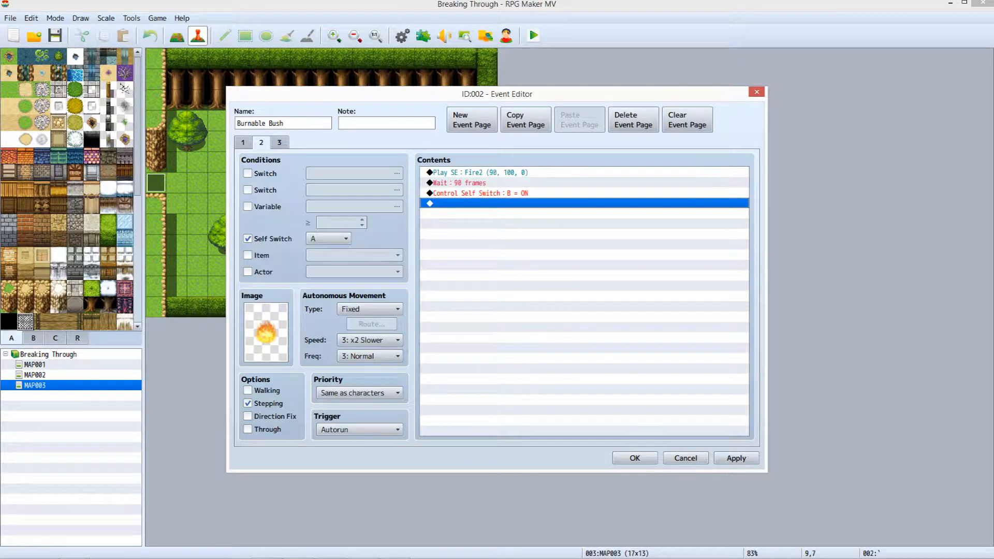
Make page 3 of the Burnable Bush event require Self Switch B
left_click(280, 143)
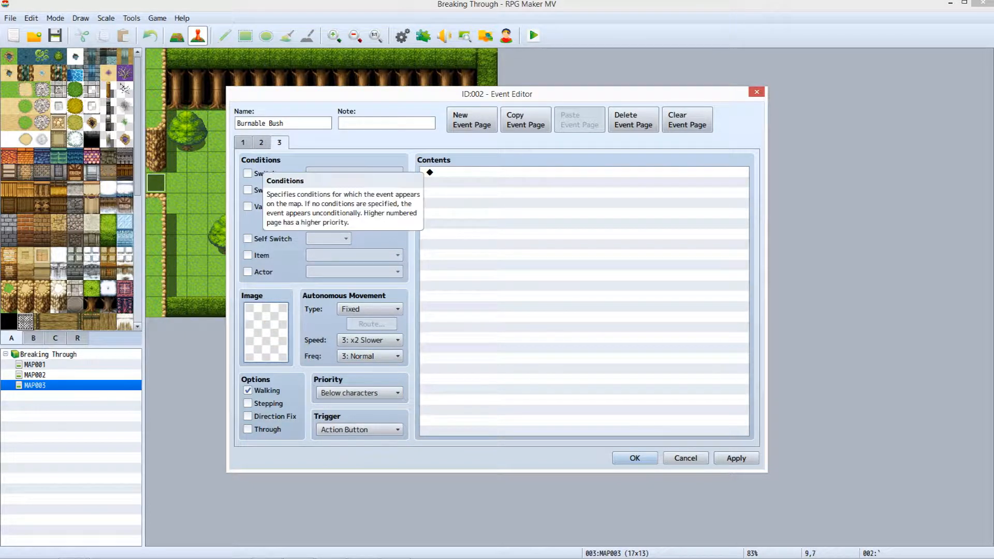
left_click(248, 239)
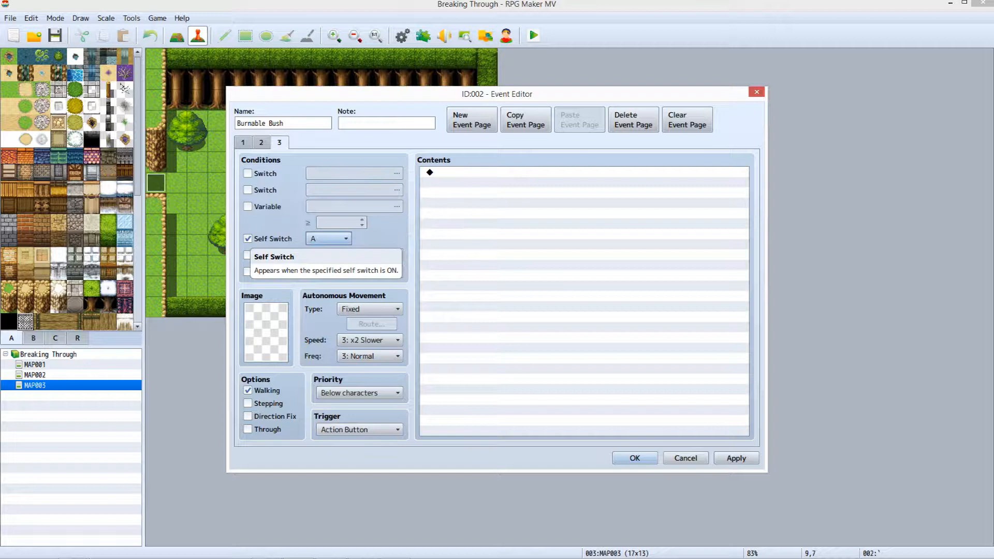
scroll(326, 239, "down", 1)
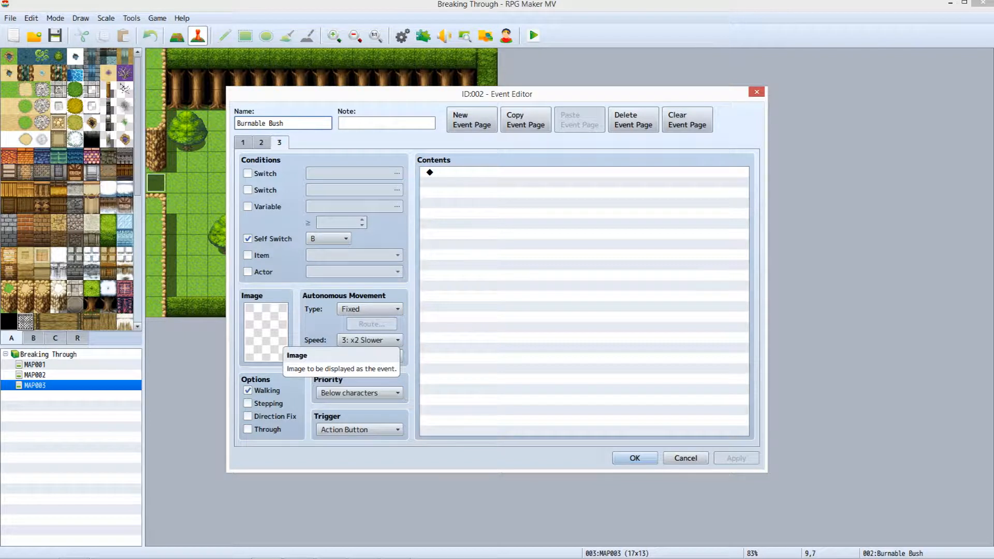
Set page 3's image to the dark hole with vines from Tileset B, turn Through on and apply the changes
double_click(269, 336)
left_click(340, 365)
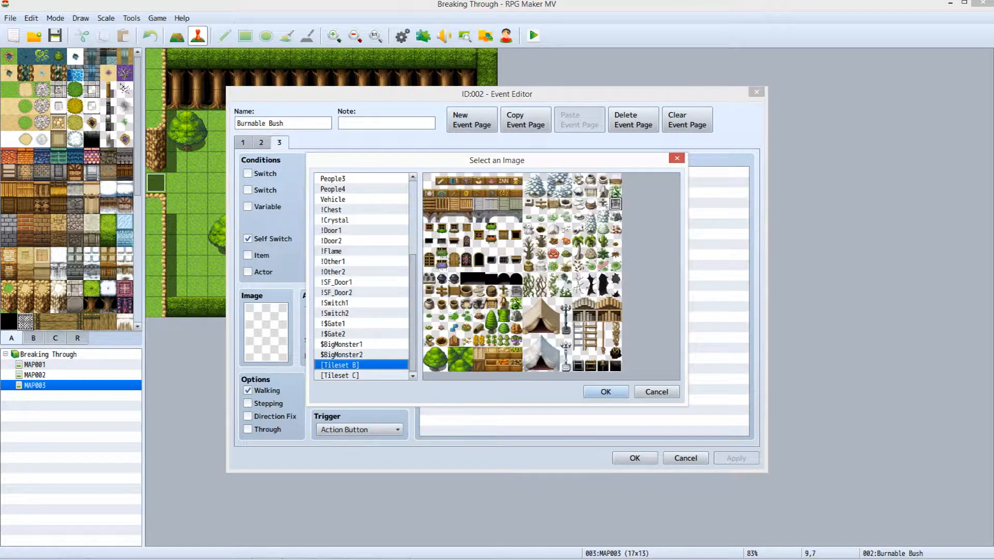
left_click(616, 352)
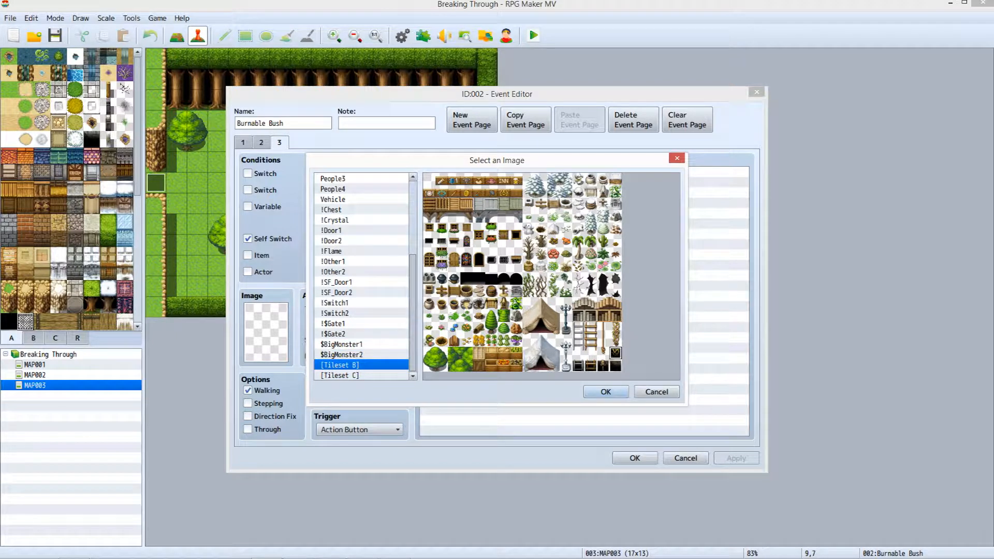
left_click(606, 392)
left_click(248, 429)
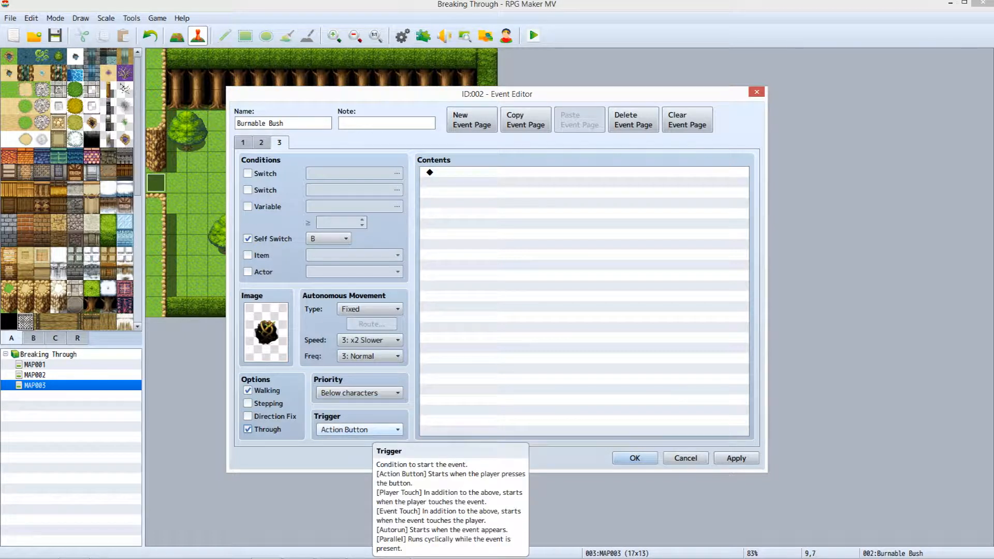
left_click(736, 458)
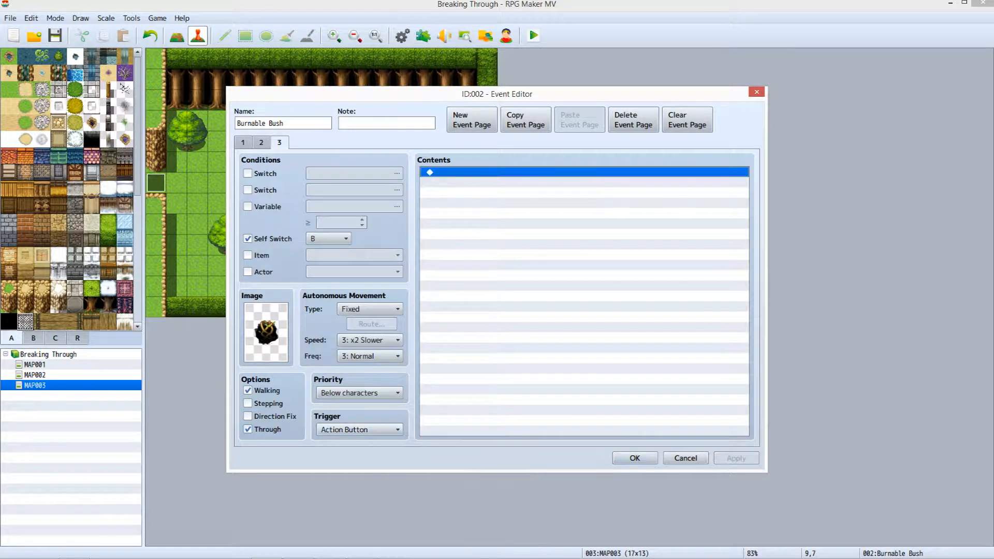
Add the sound effect Move1 (90, 100, 0) and the text "You climb down the vines..." to page 3, and save the event
key("ctrl+v")
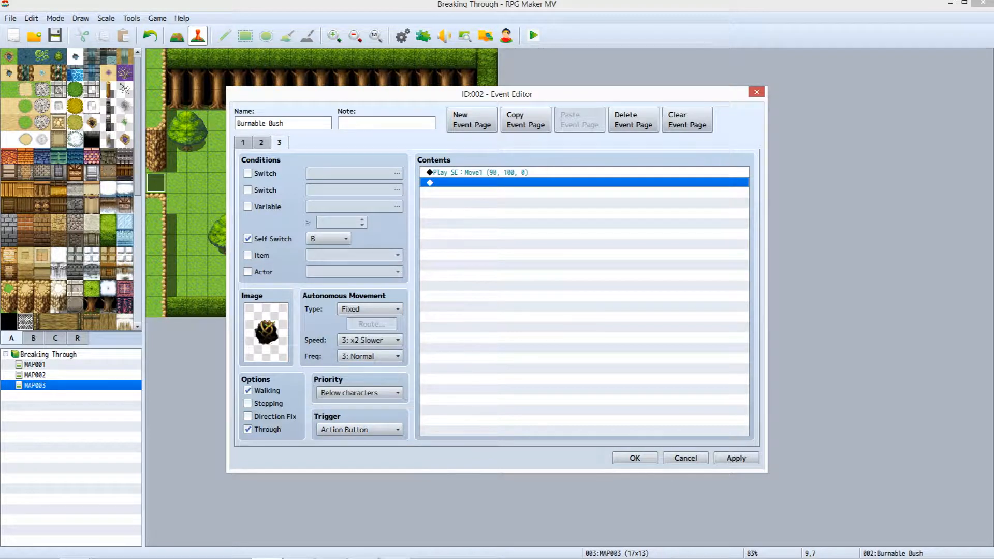
key("ctrl+v")
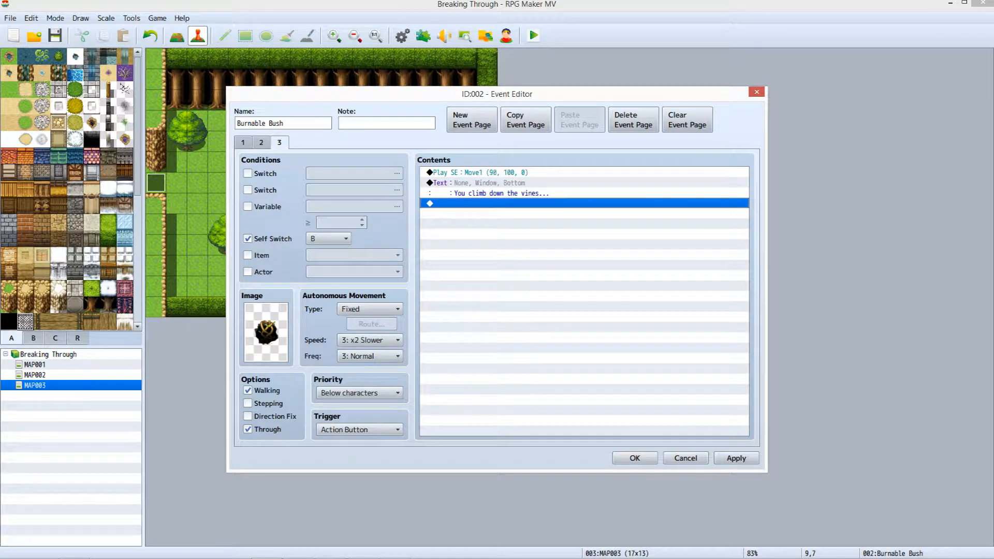
left_click(635, 459)
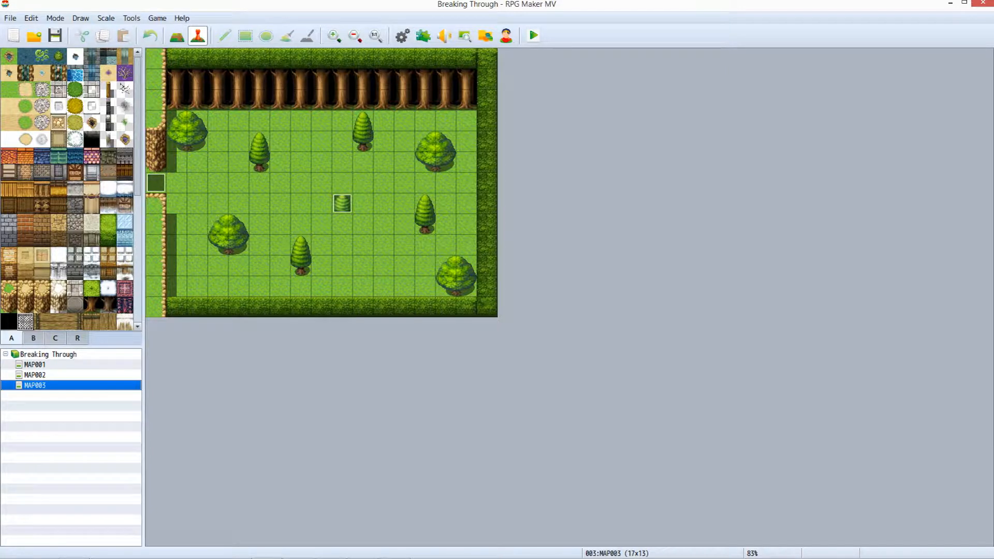
Create map MAP004 under MAP003 with display name Cave 2, tileset 0004 Dungeon, width 5 and height 7
key("Return")
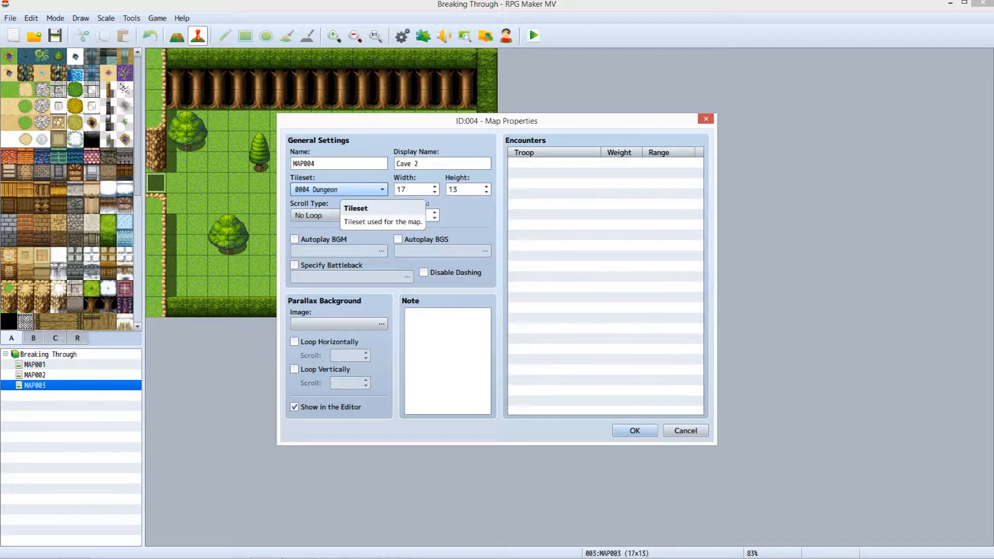
key("Tab")
type("5")
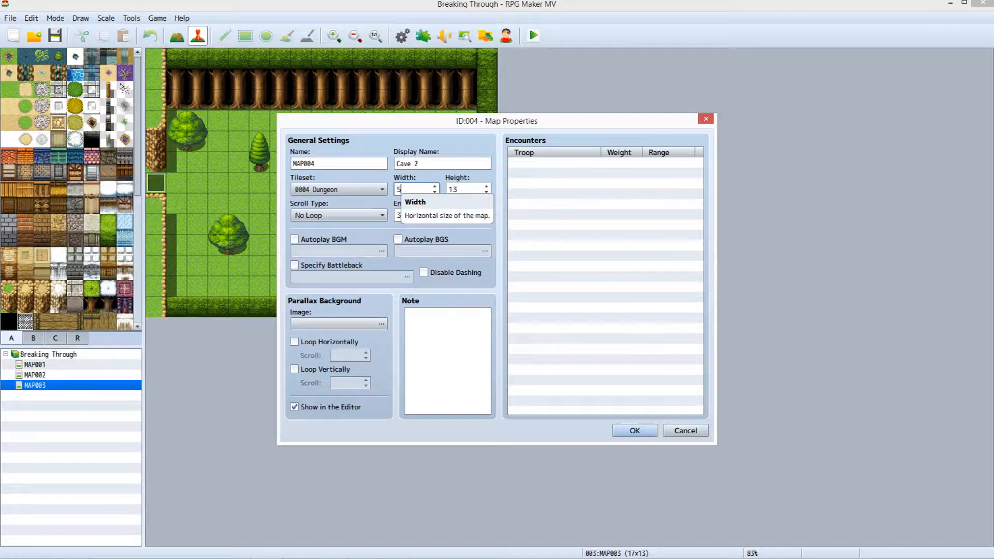
key("Tab")
type("7")
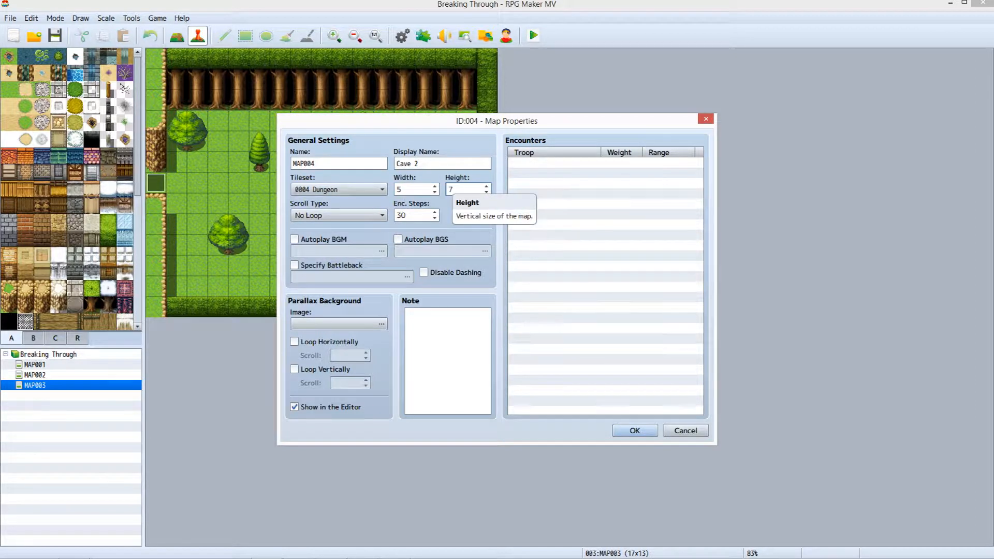
left_click(634, 430)
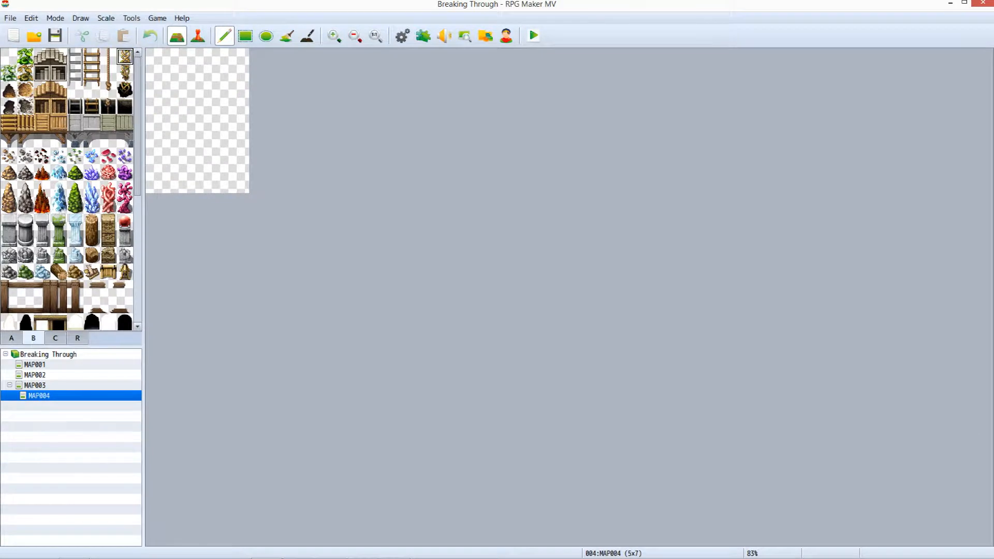
Fill the whole Cave 2 map with the Dark Ground A (Dirt Cave) tile
left_click(11, 338)
left_click(42, 89)
left_click(287, 35)
left_click(196, 119)
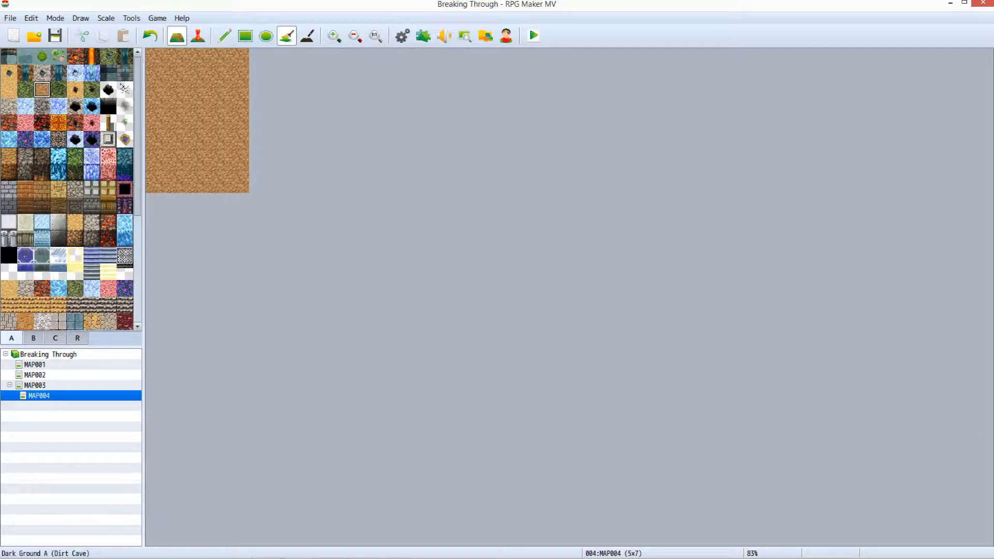
Border the cave with Wall B (Rock Cave) top tiles and paint two rows of its wall face across the upper interior
left_click(25, 155)
left_click(224, 36)
left_click_drag(155, 59, 155, 183)
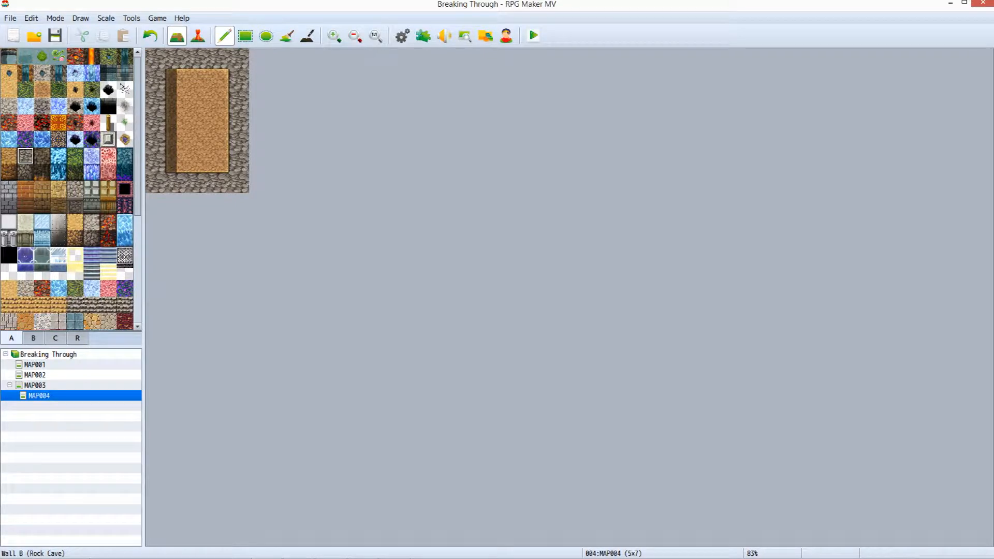
left_click(25, 173)
left_click_drag(176, 78, 218, 98)
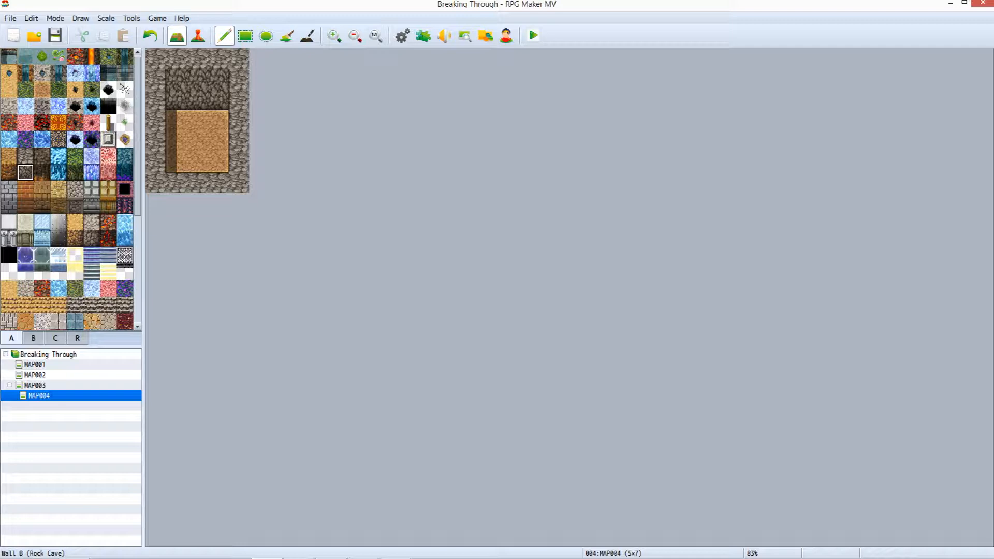
Place a Vines A tile on the rightmost tile of the wall face's upper row
left_click(33, 338)
left_click(125, 55)
left_click(218, 79)
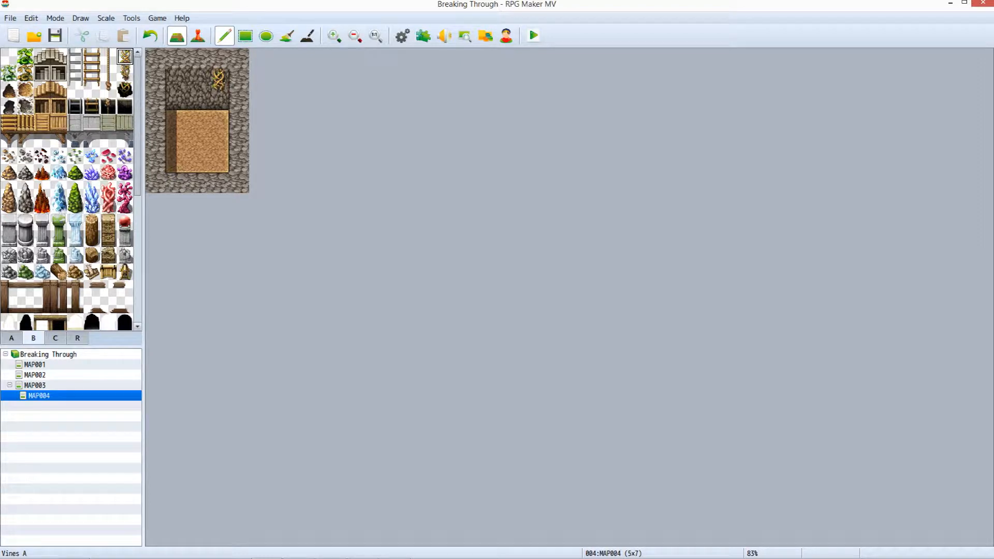
Create a treasure chest containing item 0008 Rope on the cave floor's lower-left tile (1,5)
key("F6")
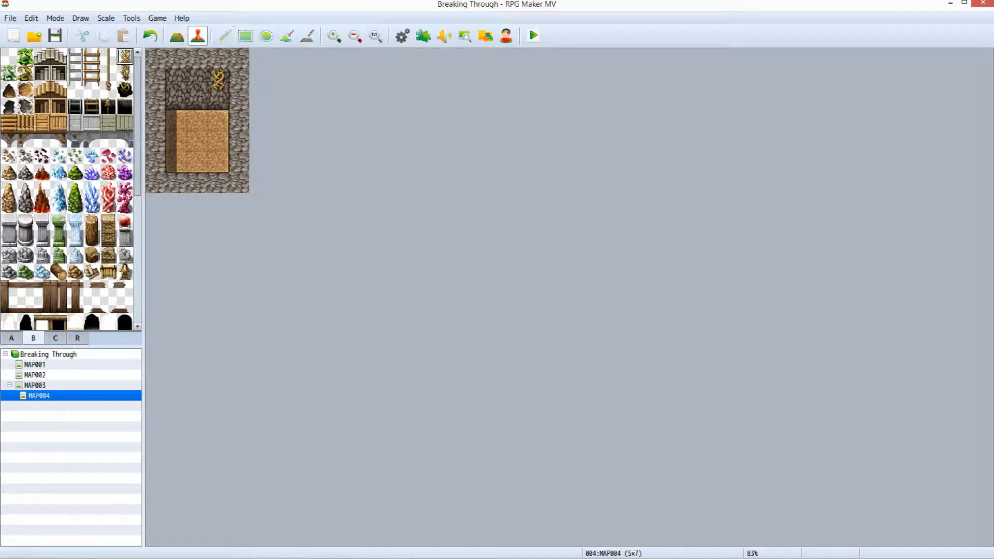
left_click(177, 161)
key("ctrl+3")
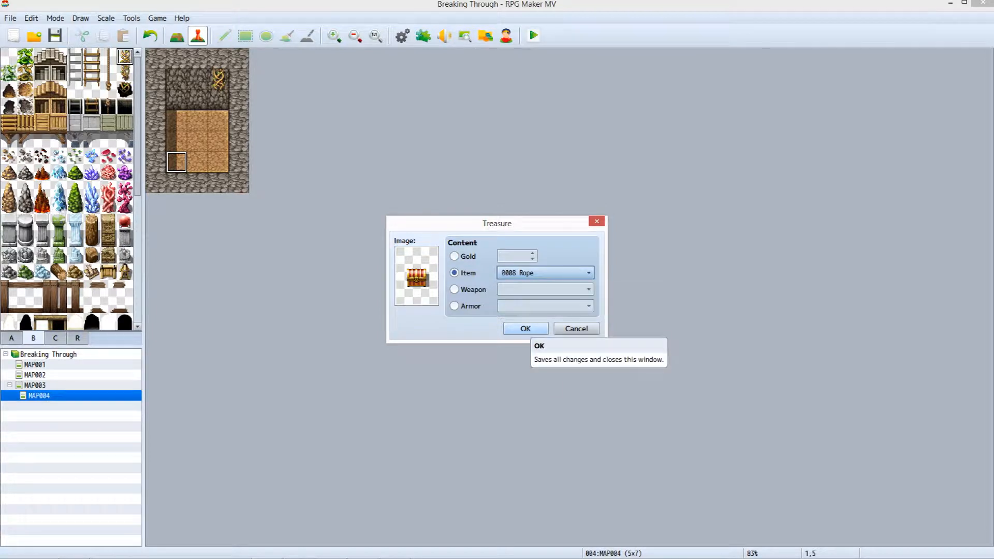
left_click(526, 328)
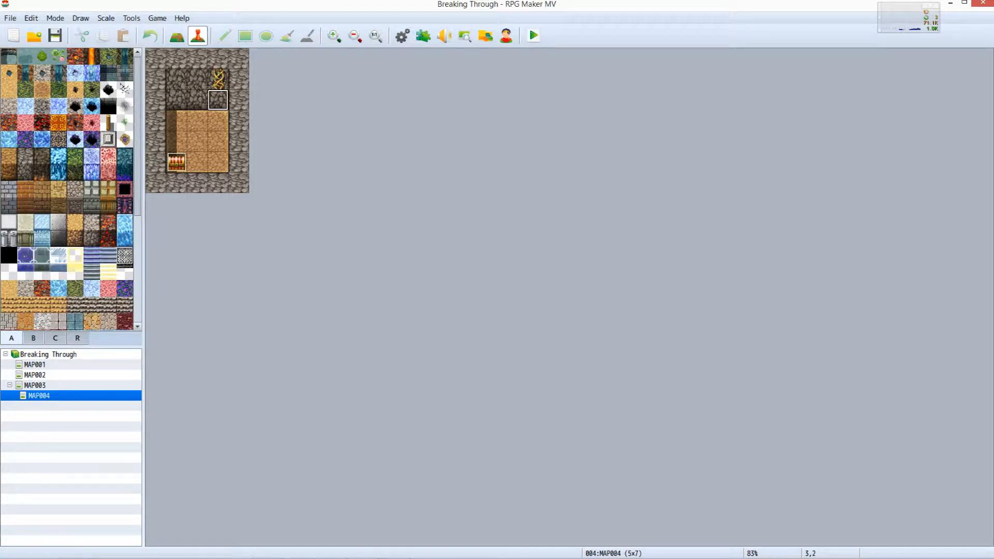
Create a Vines Up event on the wall tile below the vines, using Tileset B's vine-end image and priority Same as characters
key("Return")
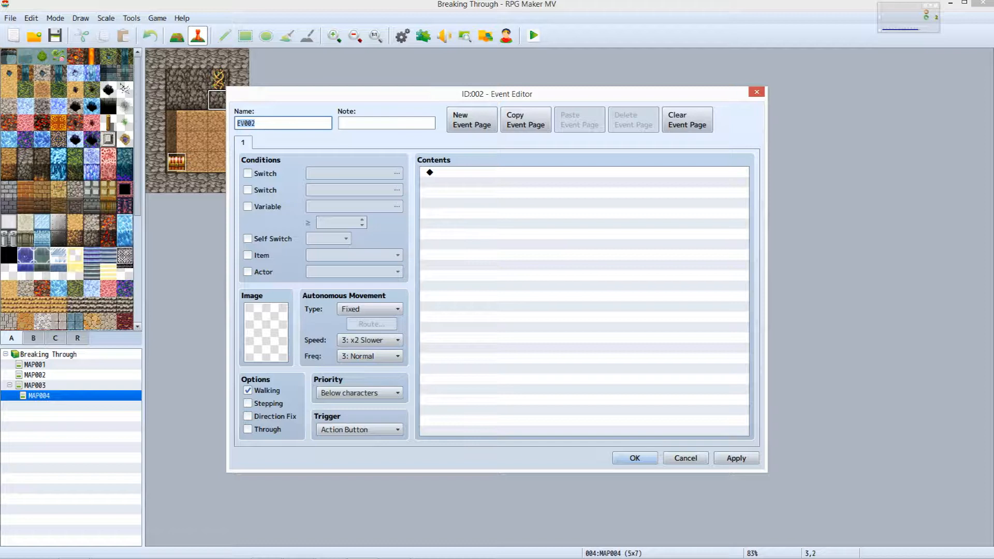
type("Vines Up")
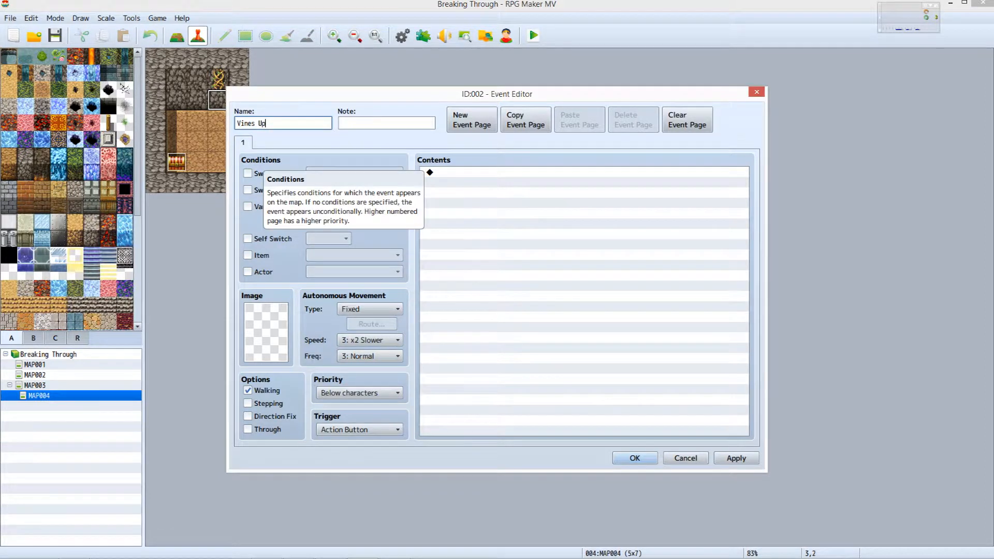
double_click(266, 332)
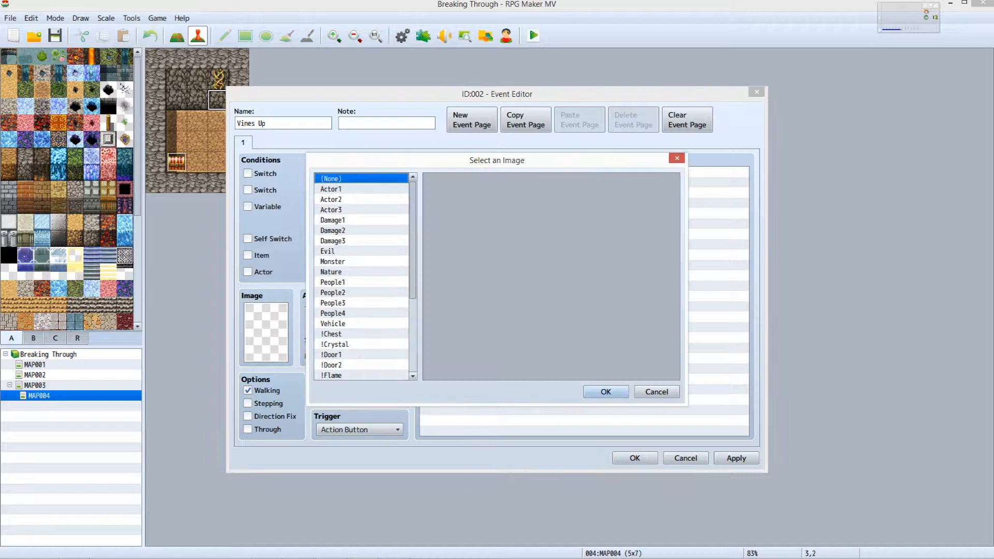
scroll(362, 276, "down", 4)
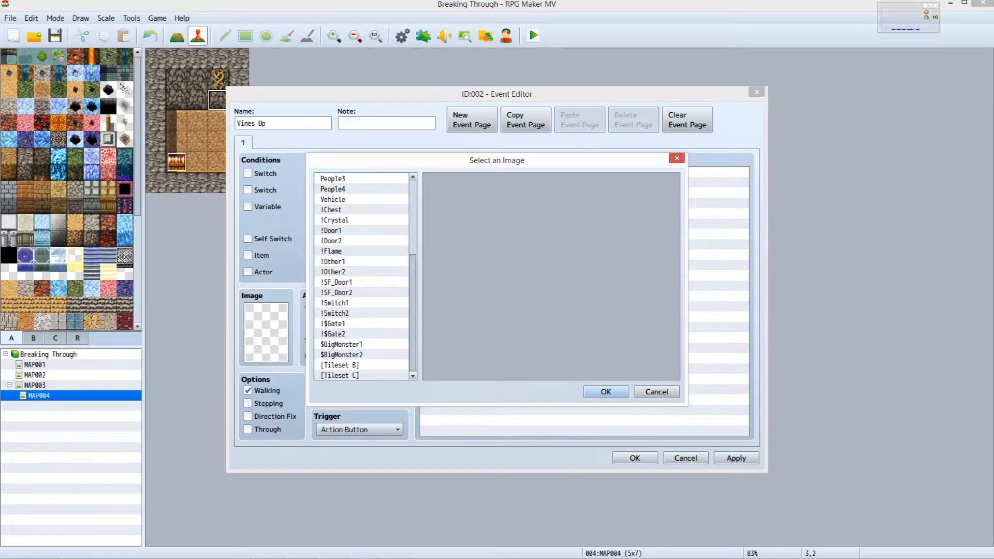
left_click(360, 364)
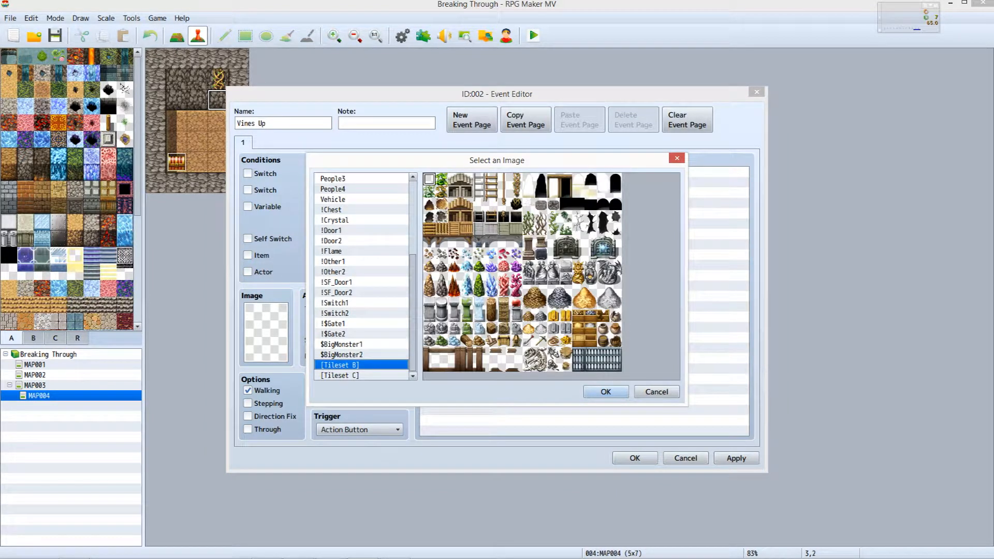
left_click(516, 191)
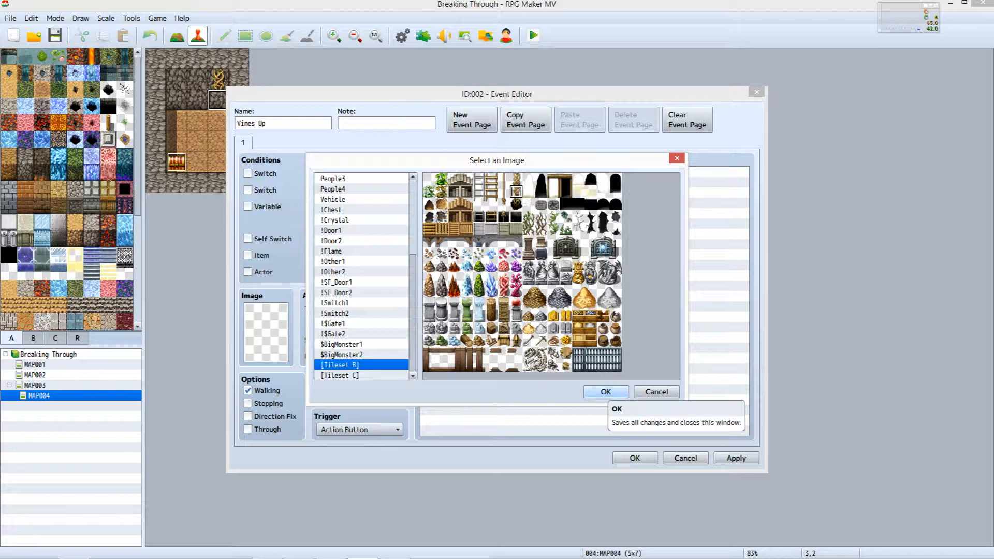
left_click(605, 392)
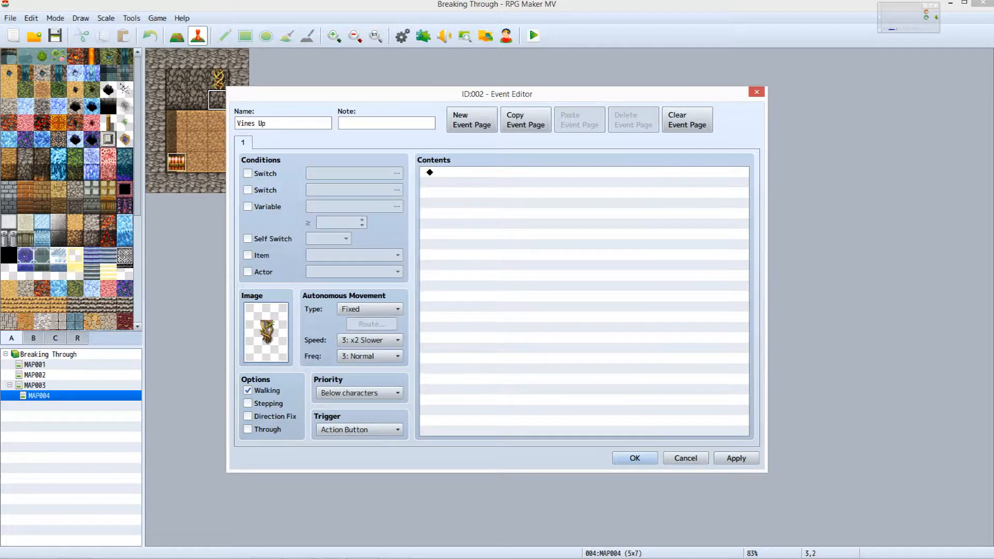
scroll(387, 393, "down", 1)
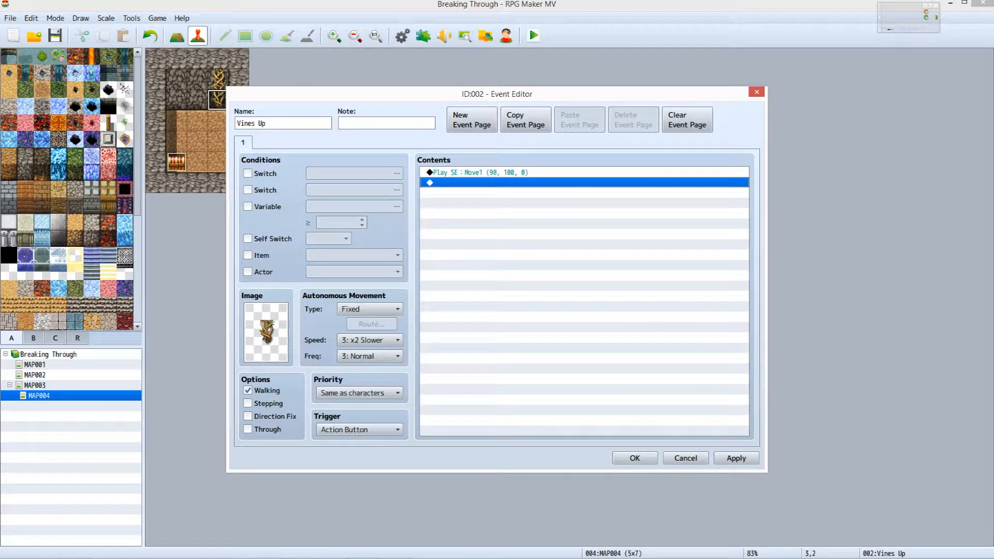
Add a Transfer Player command to the Vines Up event leading to MAP003 (9,6) with direction Up, and save the event
key("Return")
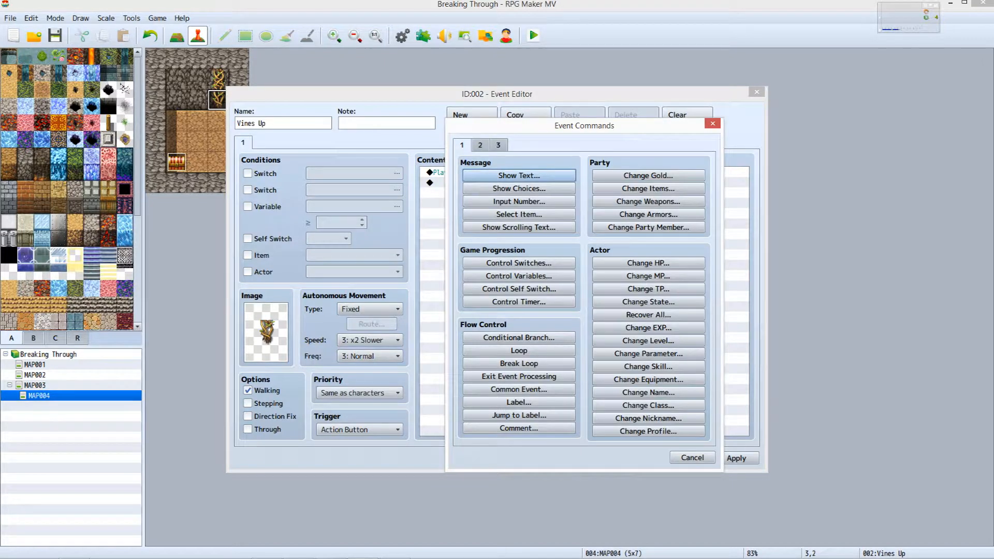
left_click(480, 145)
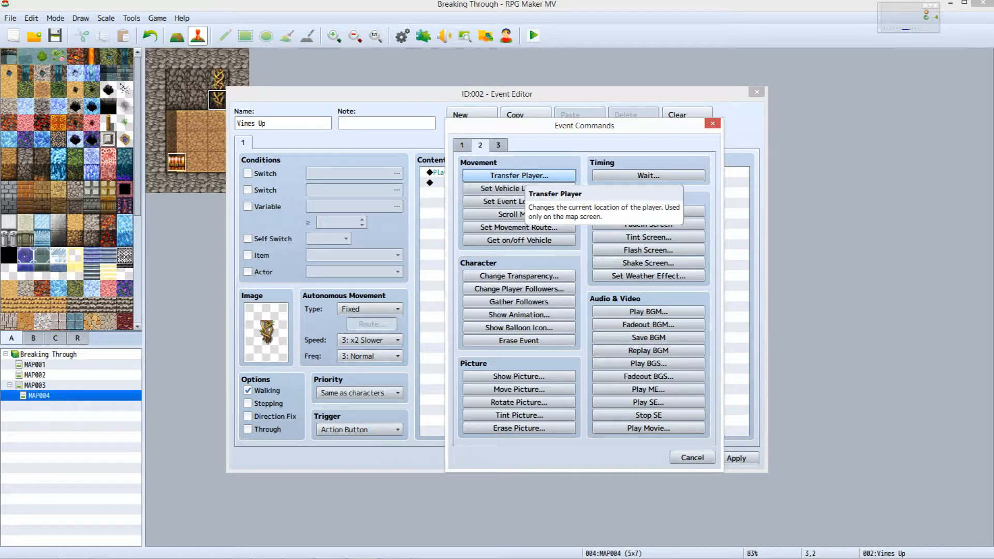
left_click(519, 177)
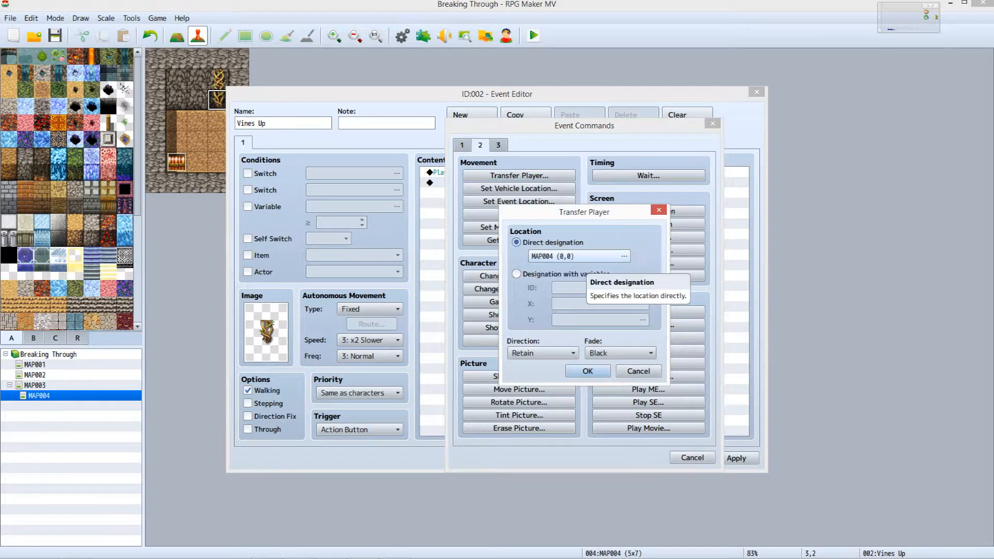
left_click(585, 257)
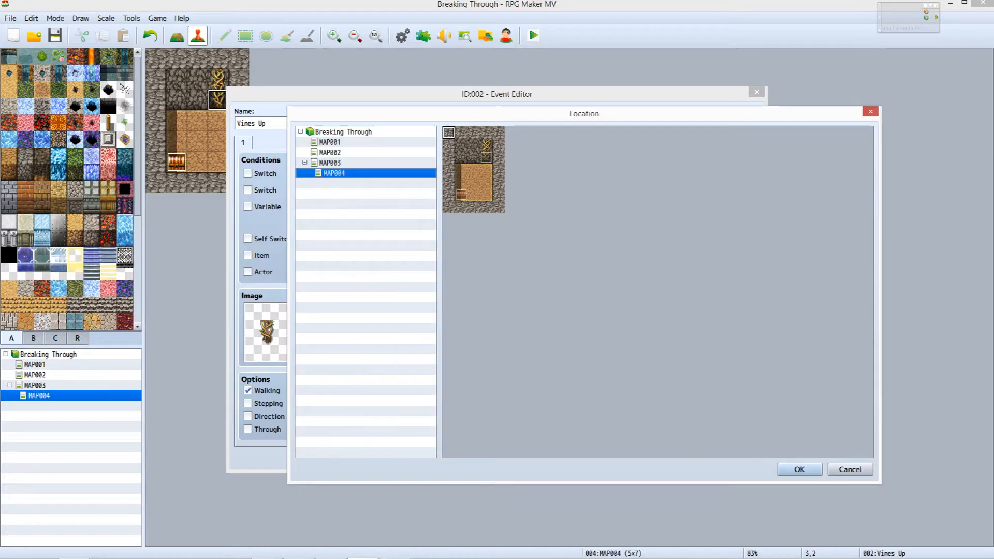
left_click(329, 163)
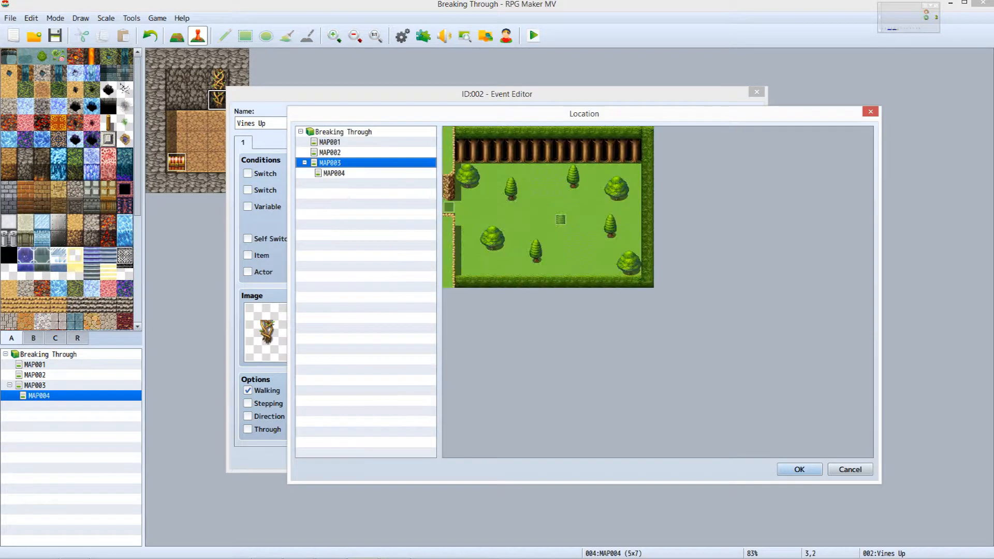
left_click(560, 208)
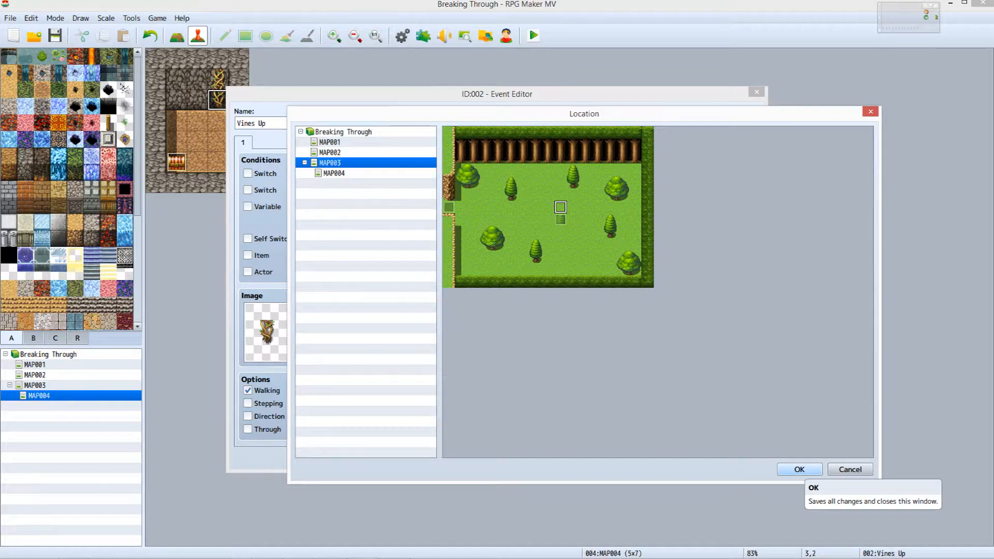
left_click(799, 469)
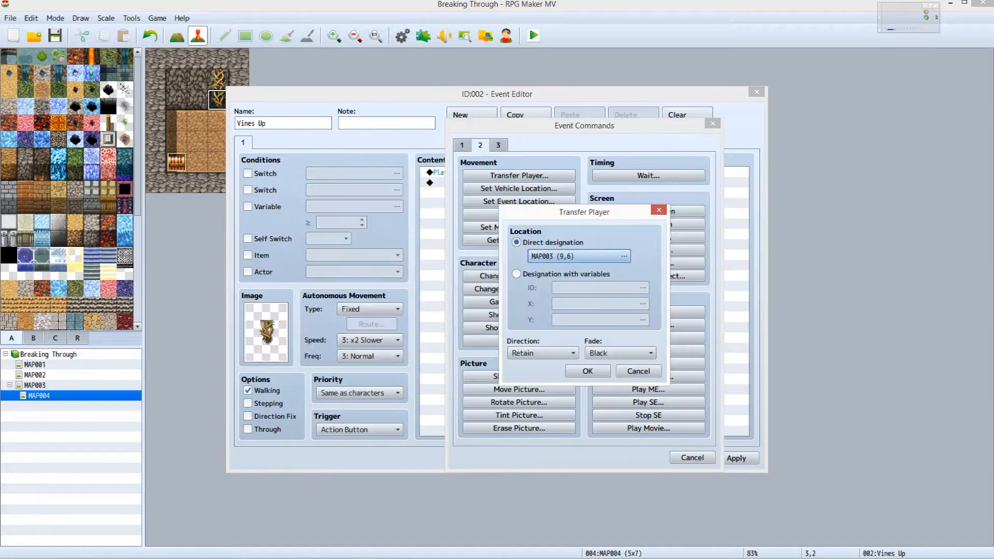
scroll(536, 352, "down", 4)
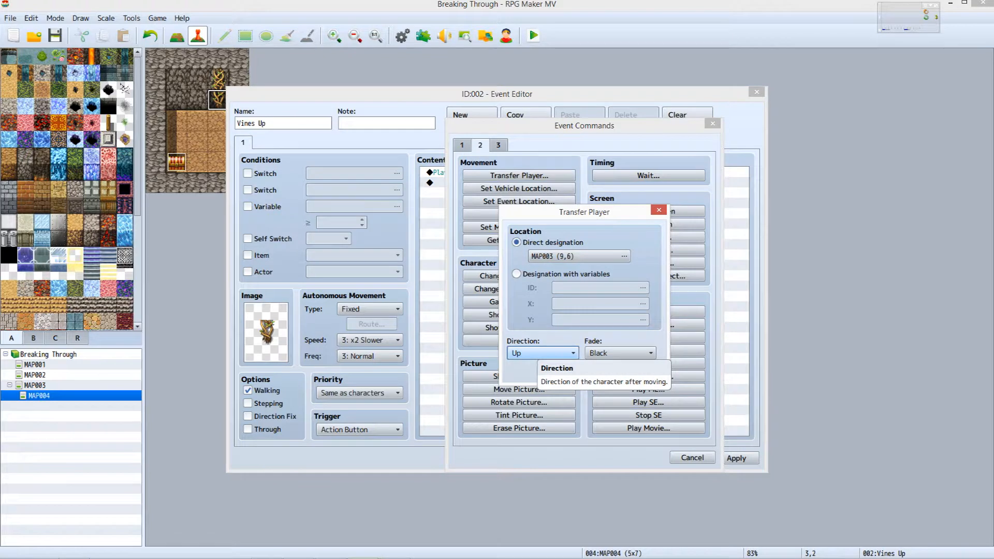
left_click(588, 371)
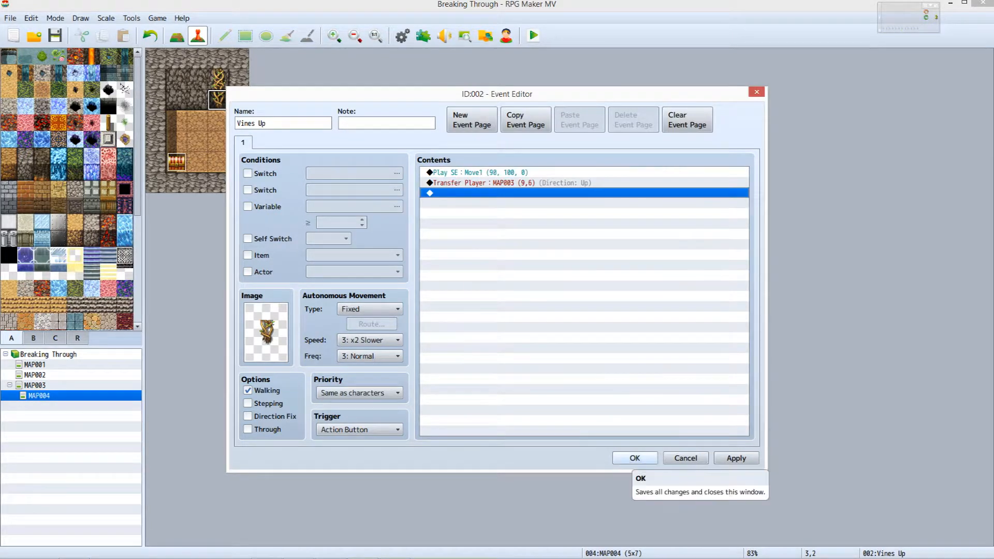
left_click(634, 458)
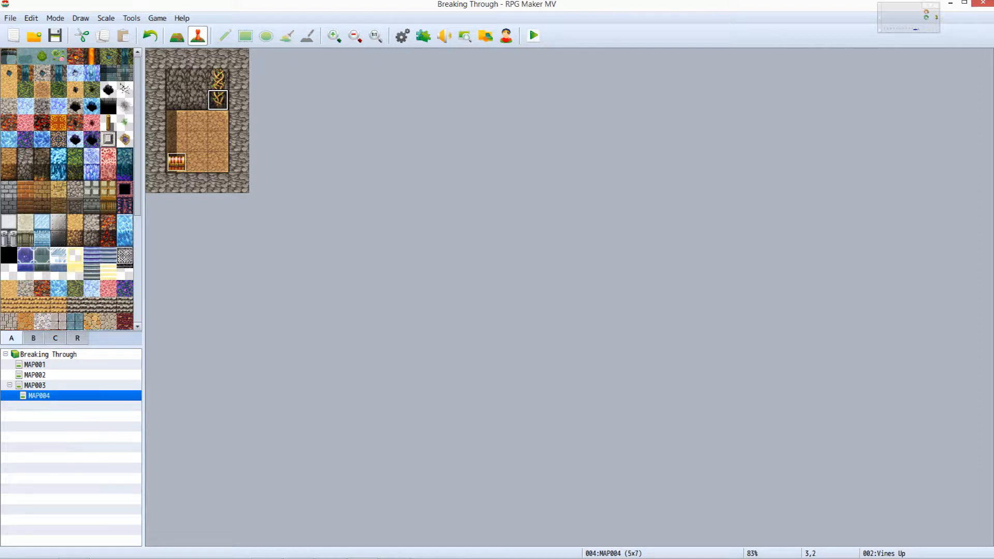
On page 3 of MAP003's Burnable Bush event, add a Transfer Player command to MAP004 (3,3) with direction Up and save the event
left_click(35, 385)
double_click(342, 203)
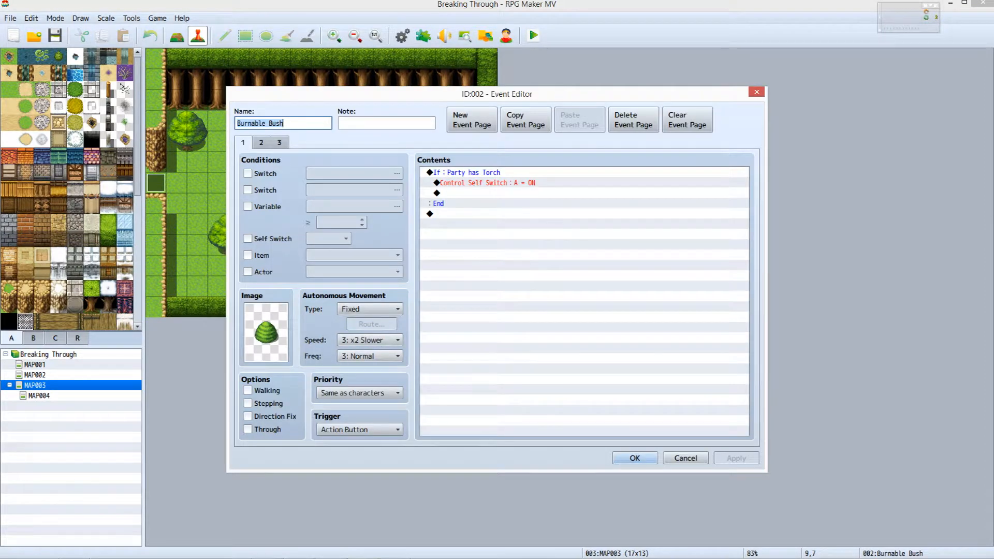
left_click(280, 142)
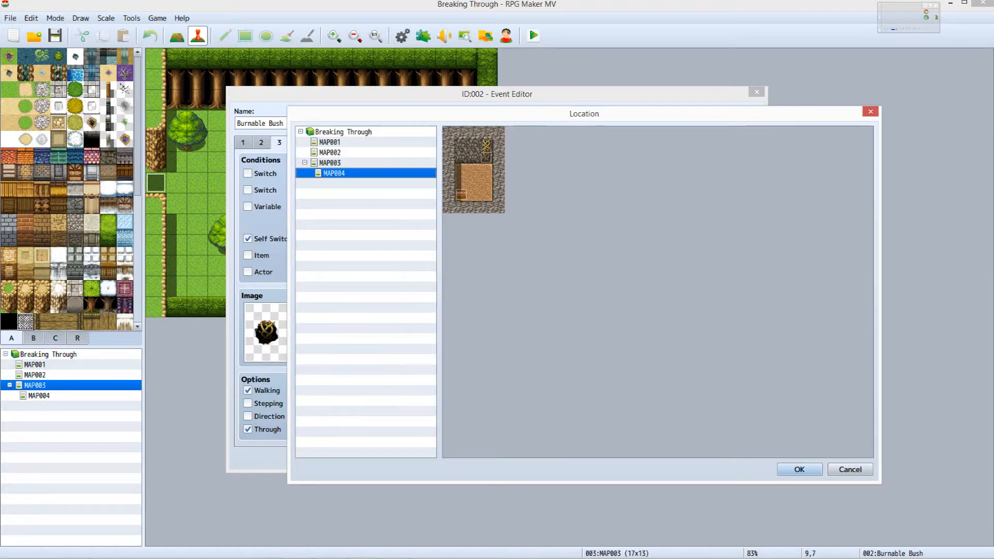
left_click(486, 169)
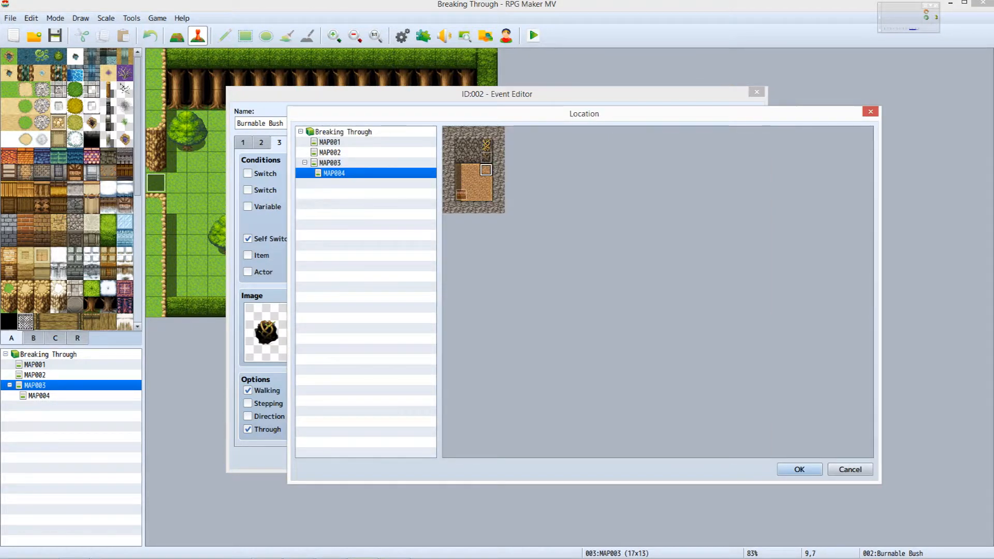
left_click(799, 469)
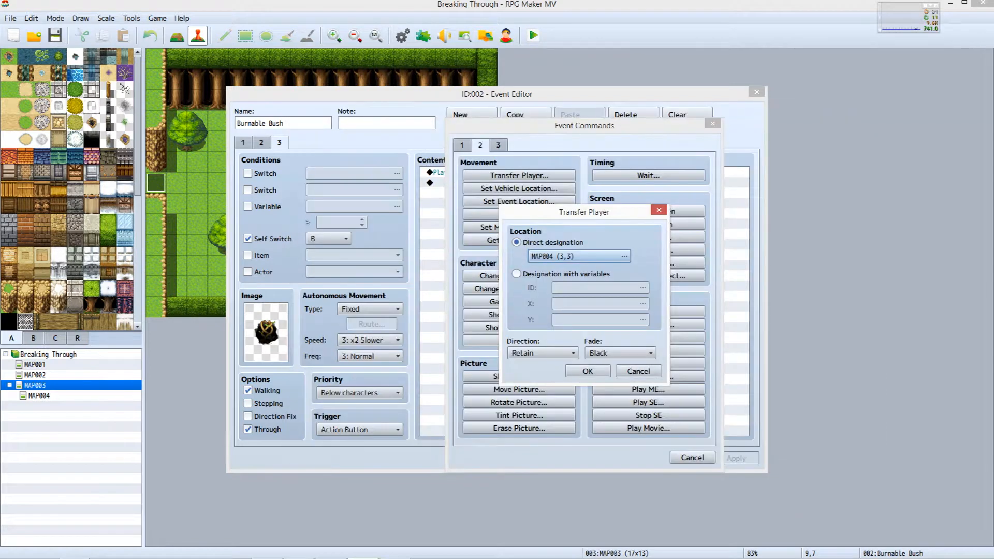
scroll(522, 353, "down", 4)
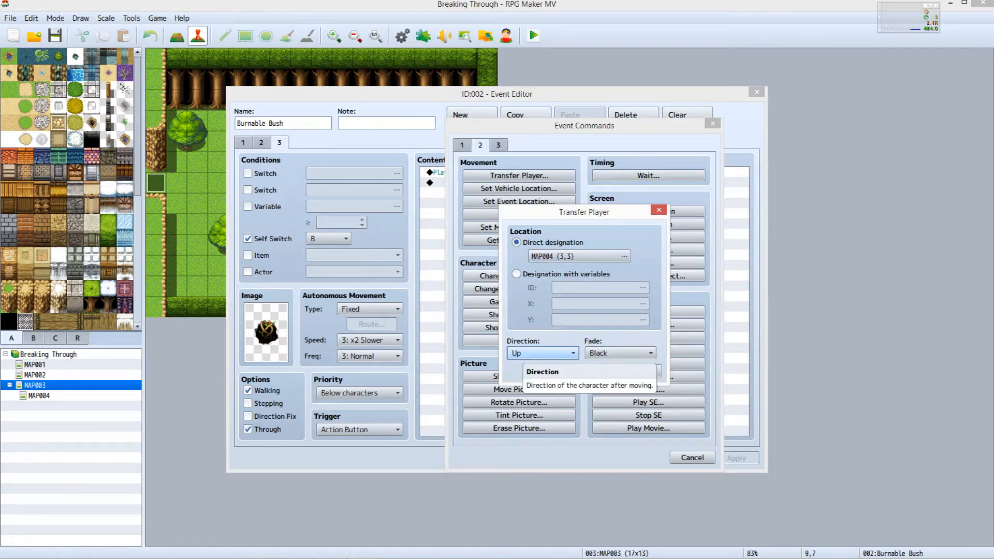
left_click(595, 371)
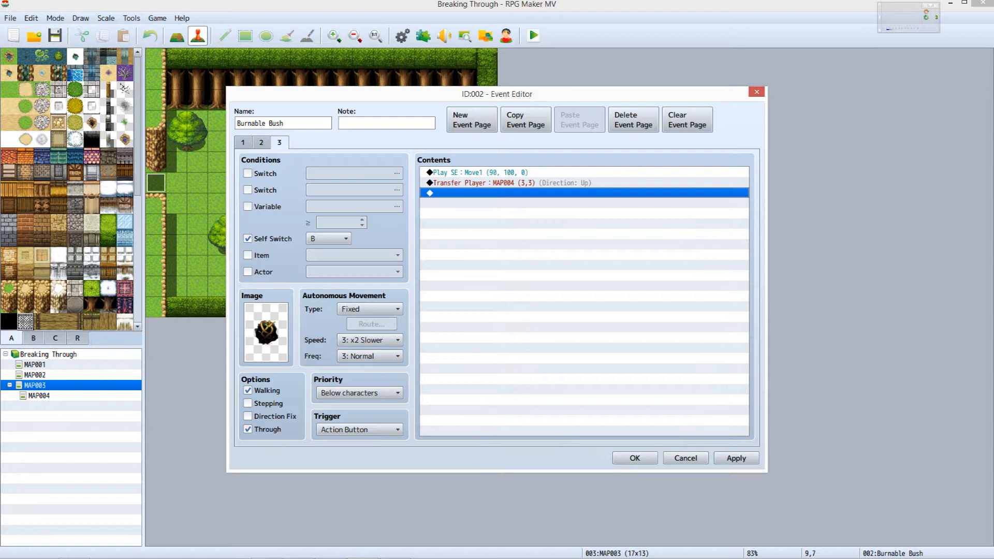
left_click(634, 458)
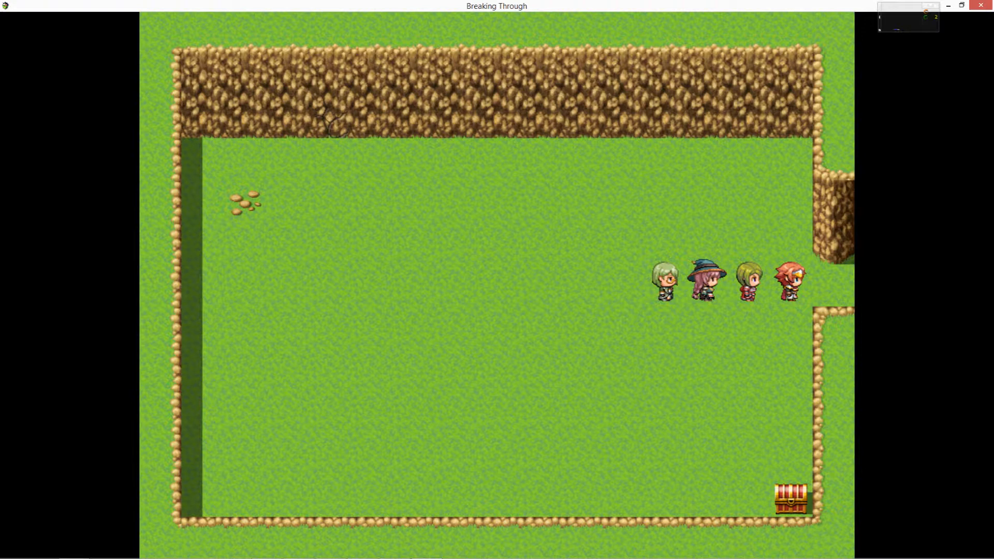
Playtest the game, collecting the torch from the cave chest and walking the party back out to the field
key("Right")
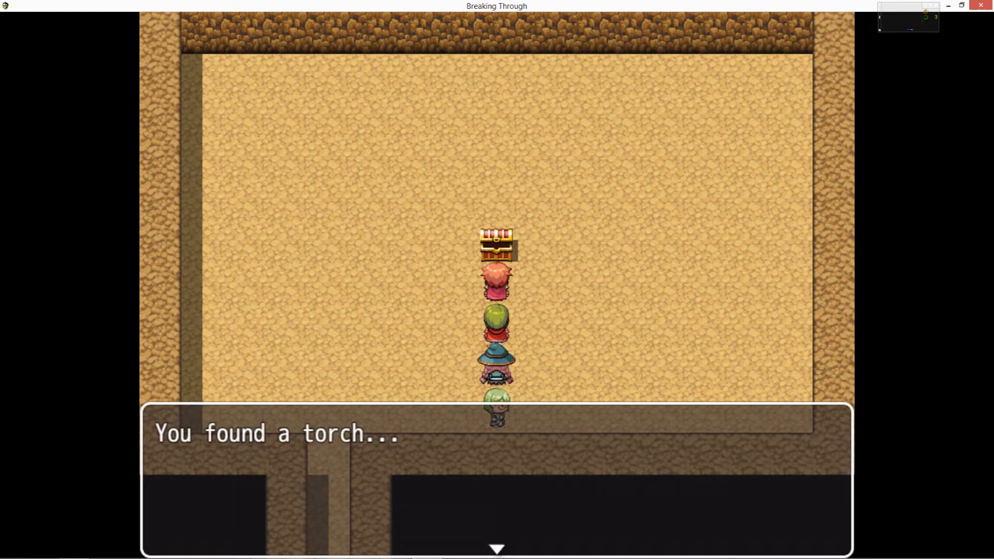
key("Return")
key("Down")
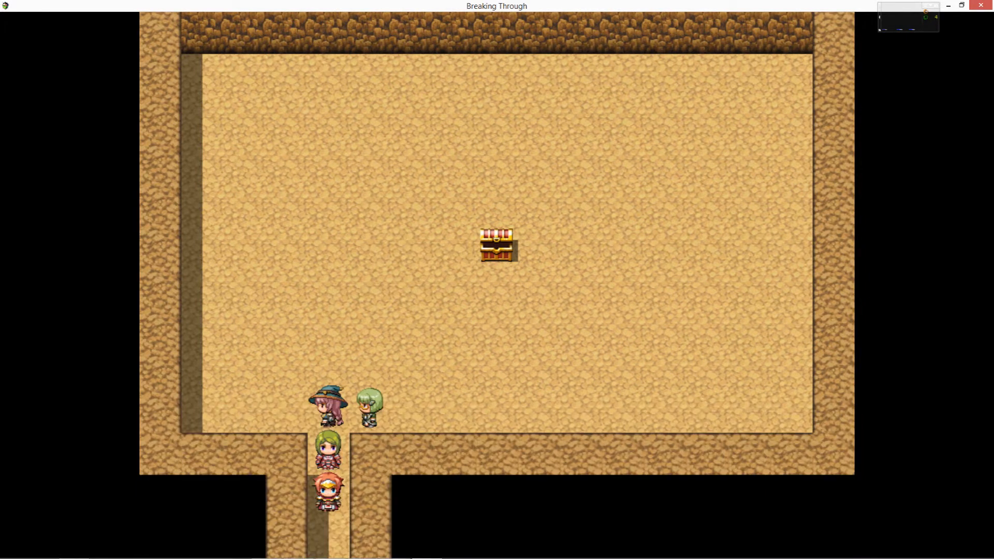
key("Left")
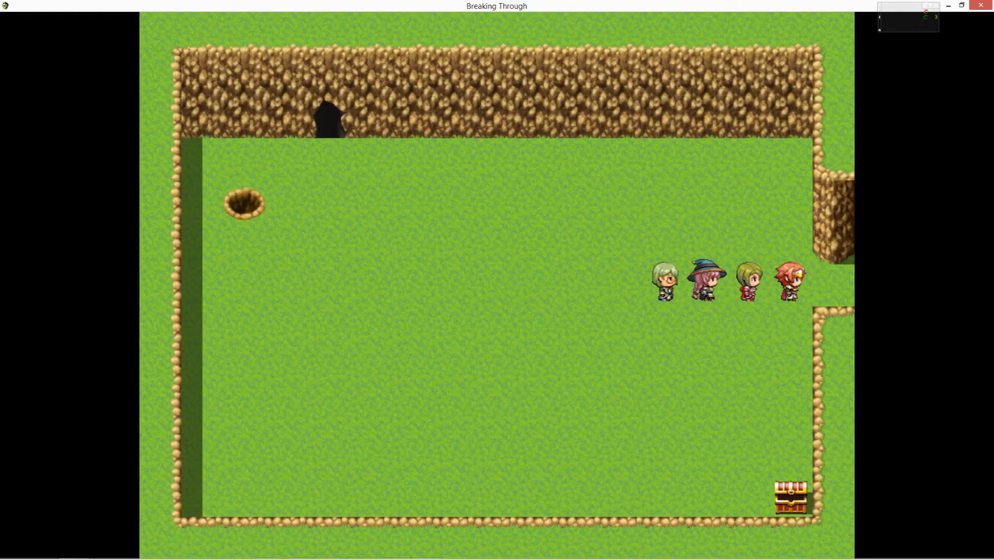
Test burning the forest bush with the Torch and using the vines to reach the Rope chest and climb back up
key("Right")
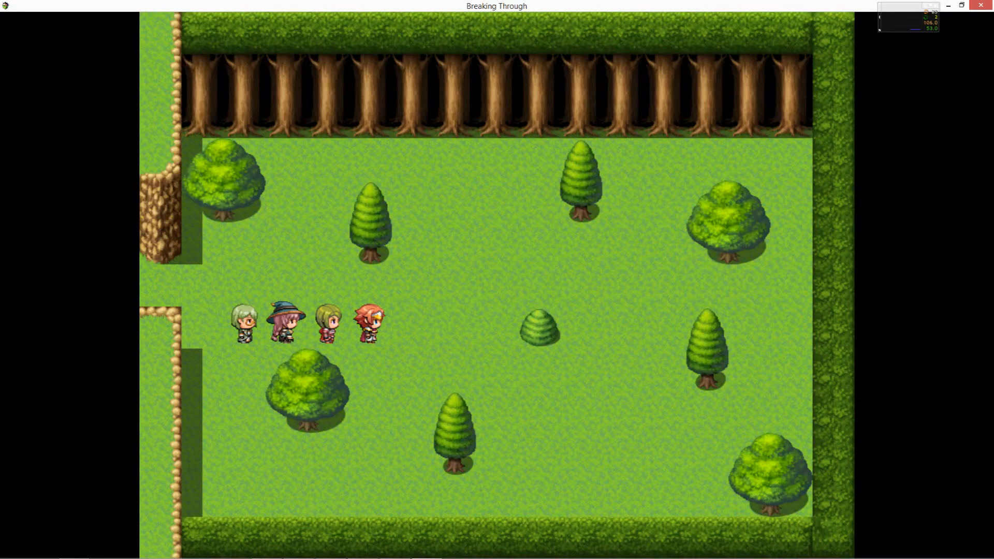
key("Right")
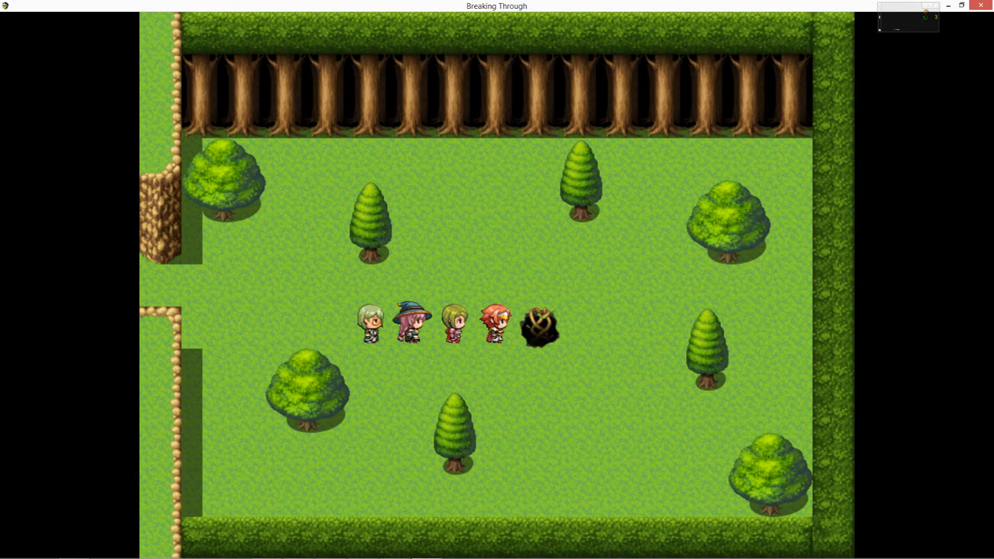
key("Right")
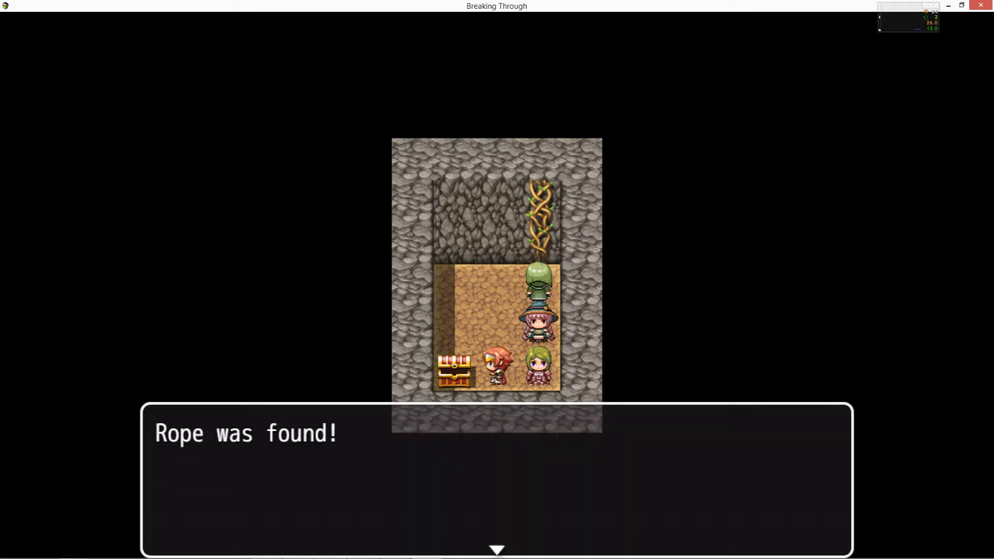
key("Return")
key("Up")
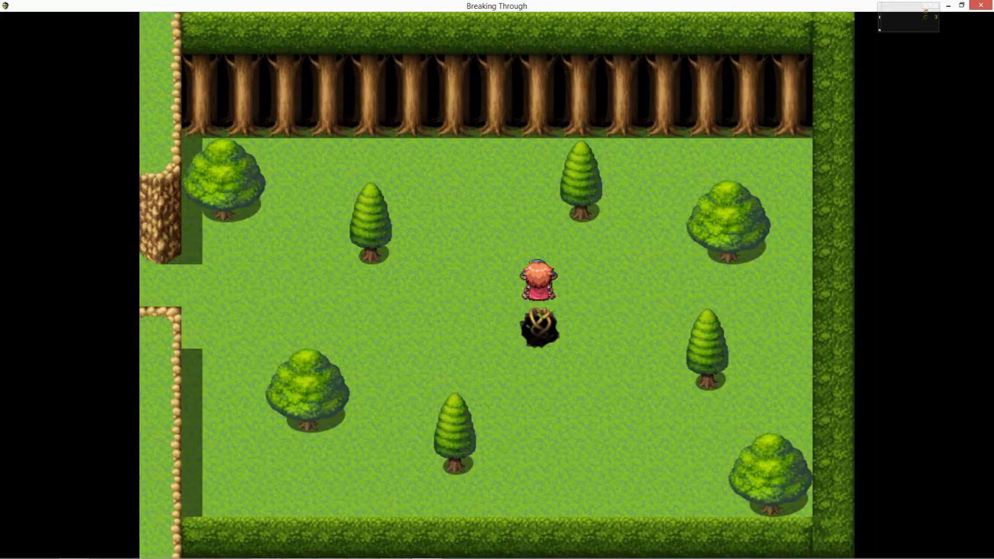